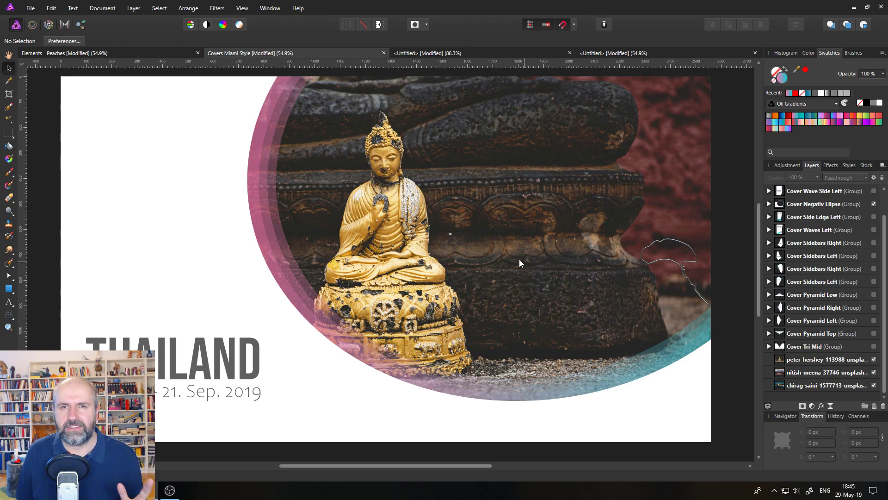
- Preview the cover design groups one at a time by toggling each group's visibility
{"action": "left_click", "coordinate": [874, 204]}
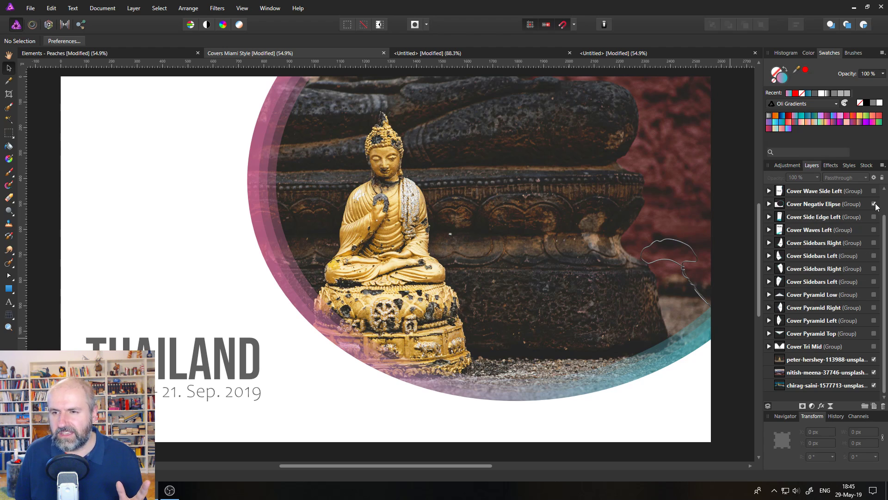
{"action": "left_click", "coordinate": [874, 191]}
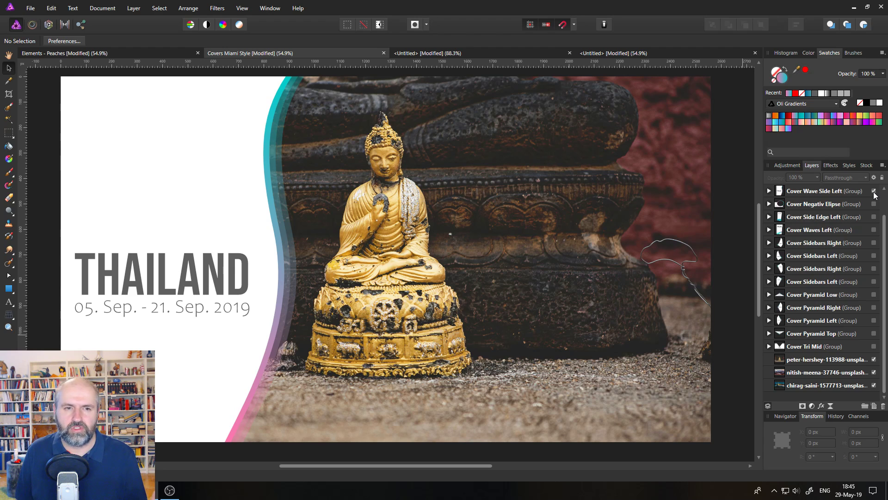
{"action": "left_click", "coordinate": [874, 190]}
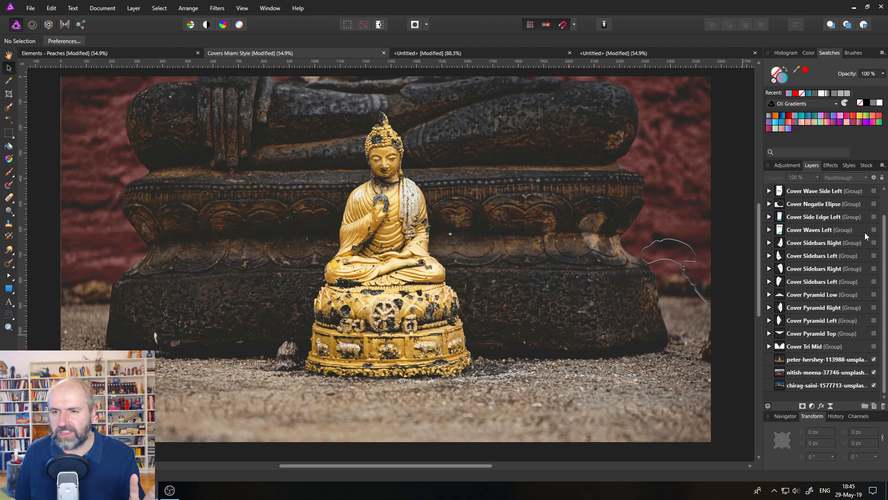
{"action": "left_click", "coordinate": [874, 229]}
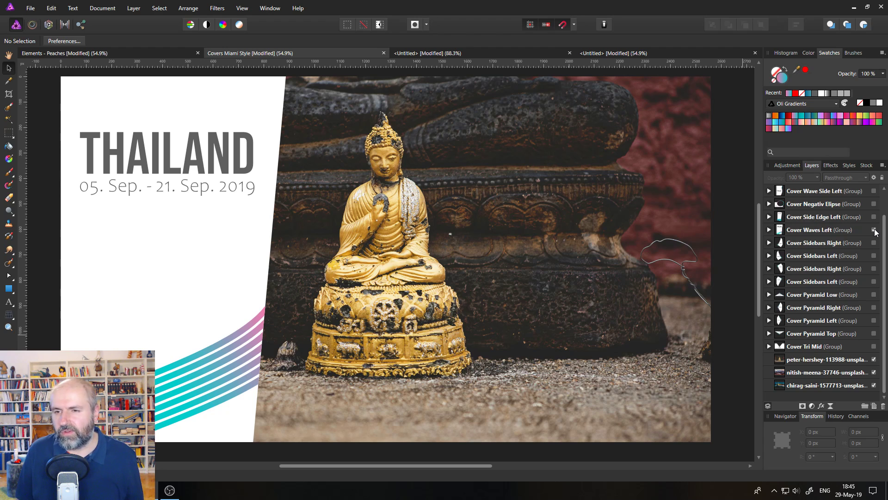
{"action": "left_click", "coordinate": [874, 229]}
{"action": "left_click", "coordinate": [874, 242]}
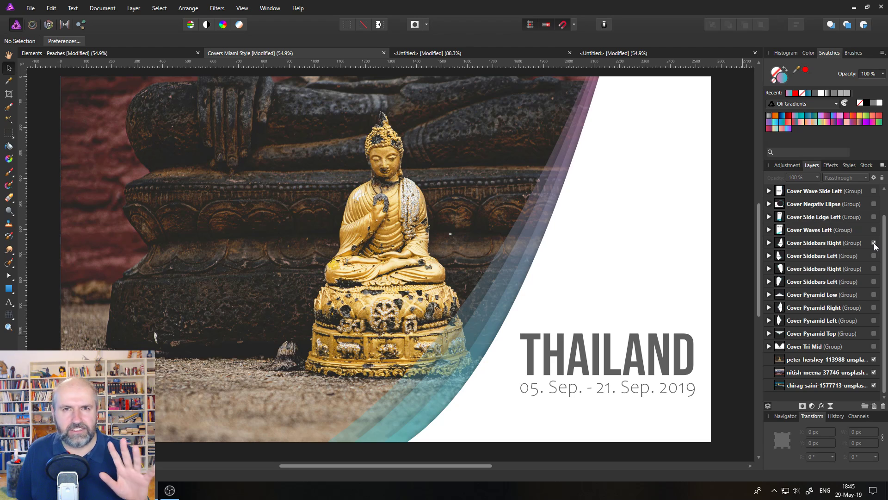
{"action": "left_click", "coordinate": [874, 244]}
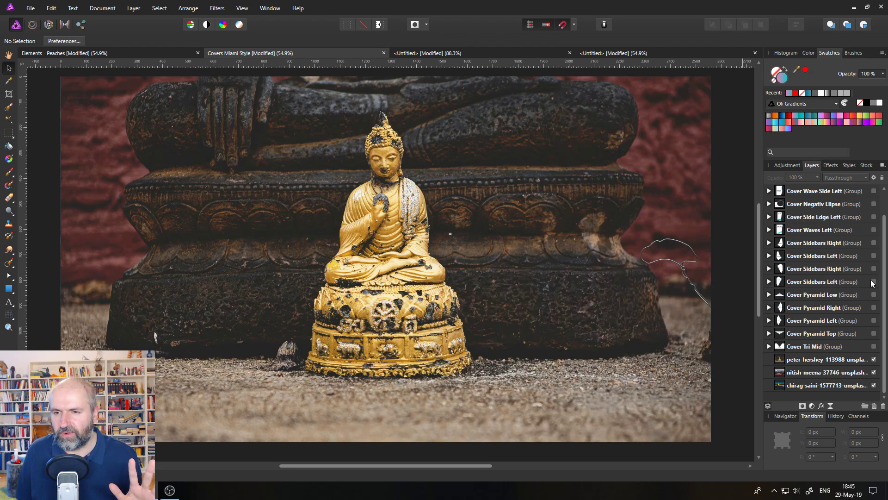
{"action": "left_click", "coordinate": [874, 308]}
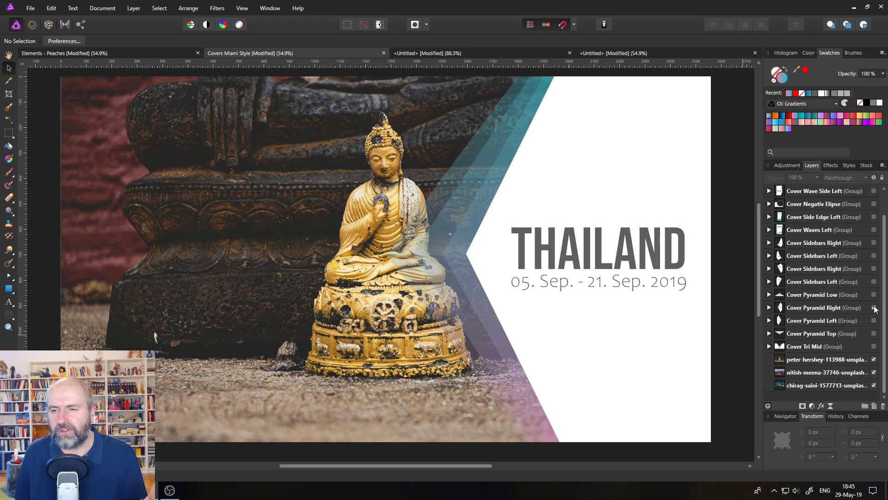
{"action": "left_click", "coordinate": [874, 308]}
{"action": "left_click", "coordinate": [874, 346]}
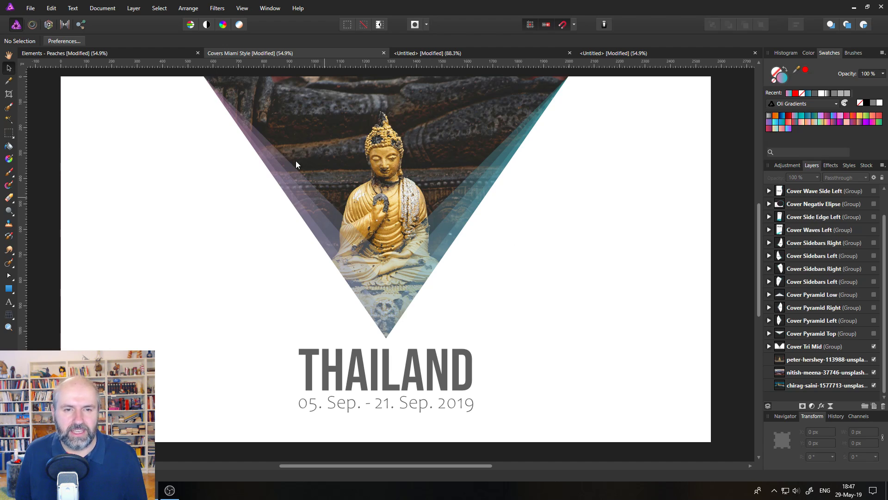
- Hide the Cover Tri Mid group, then select the Cover Negativ Ellipse group and make it visible again
{"action": "left_click", "coordinate": [81, 54]}
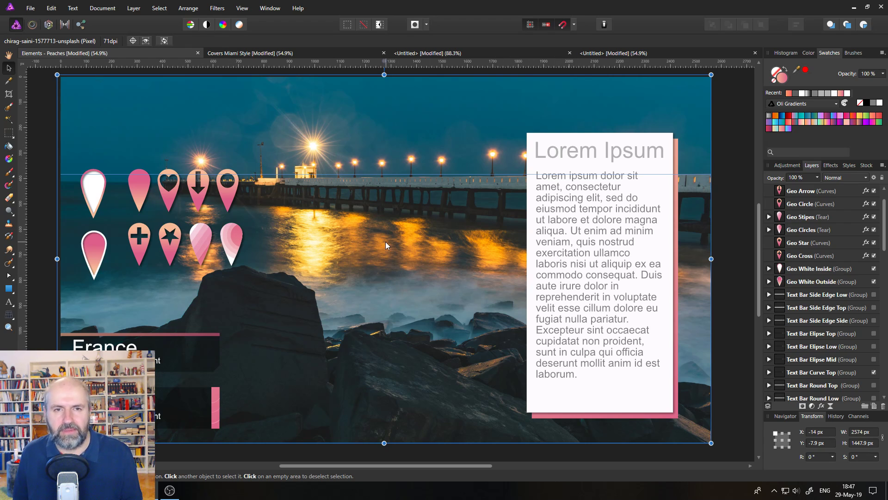
{"action": "left_click", "coordinate": [305, 54]}
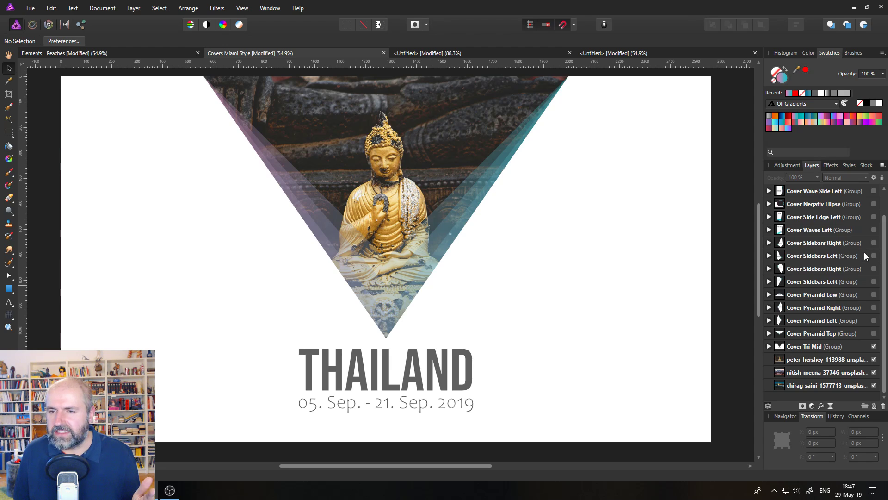
{"action": "left_click", "coordinate": [874, 346]}
{"action": "left_click", "coordinate": [868, 203]}
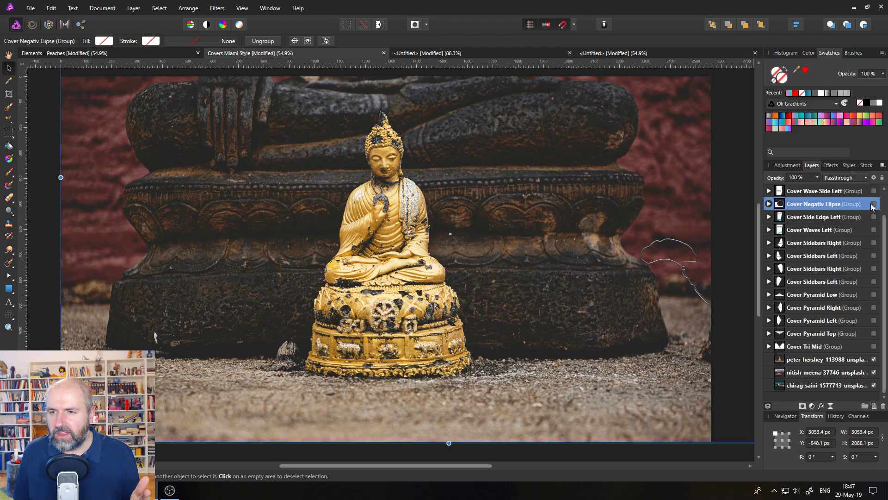
{"action": "left_click", "coordinate": [873, 204]}
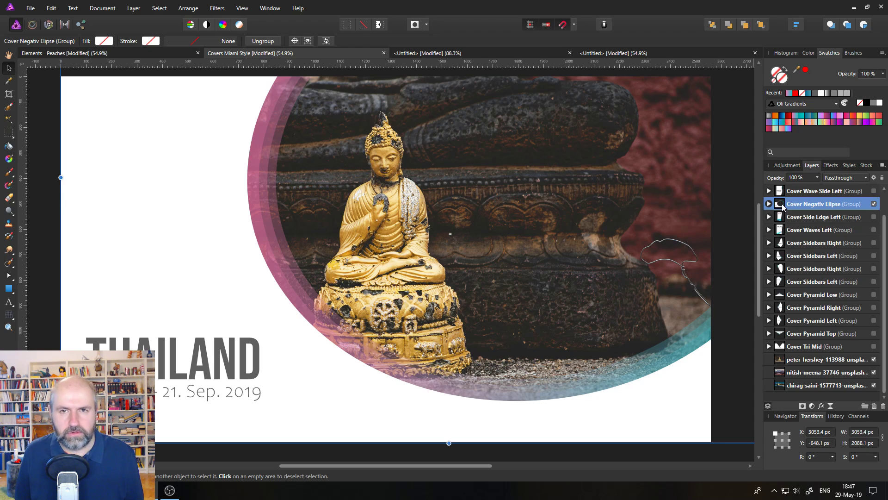
- Paste the Cover Negativ Ellipse group into the untitled palm-tree document
{"action": "left_click", "coordinate": [595, 54]}
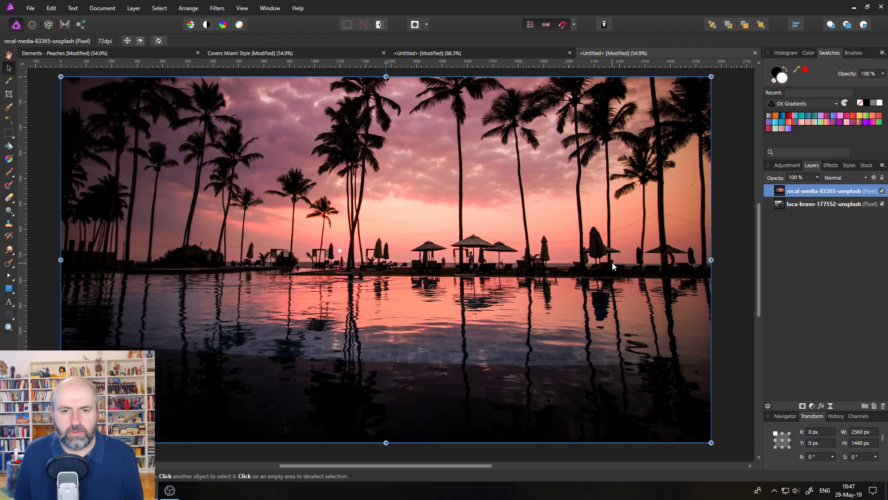
{"action": "key", "text": "ctrl+v"}
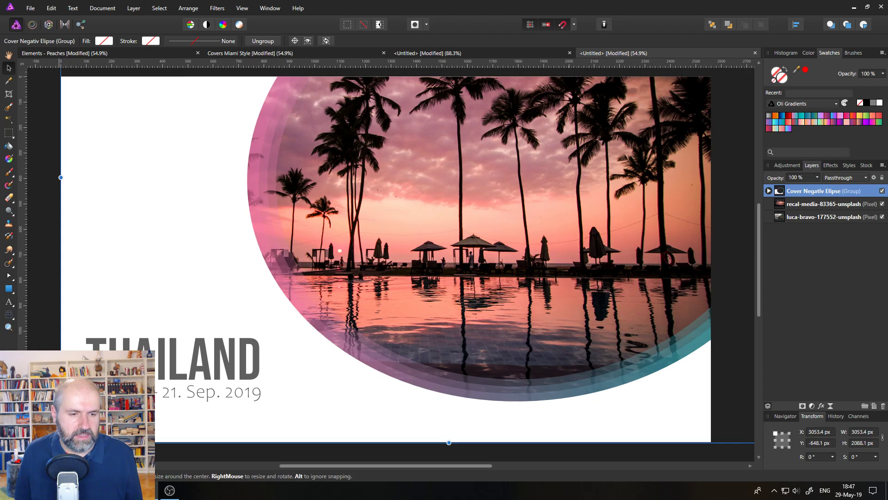
{"action": "left_click_drag", "start_coordinate": [61, 443], "coordinate": [60, 393]}
{"action": "scroll", "coordinate": [376, 365], "scroll_direction": "up", "scroll_amount": 2}
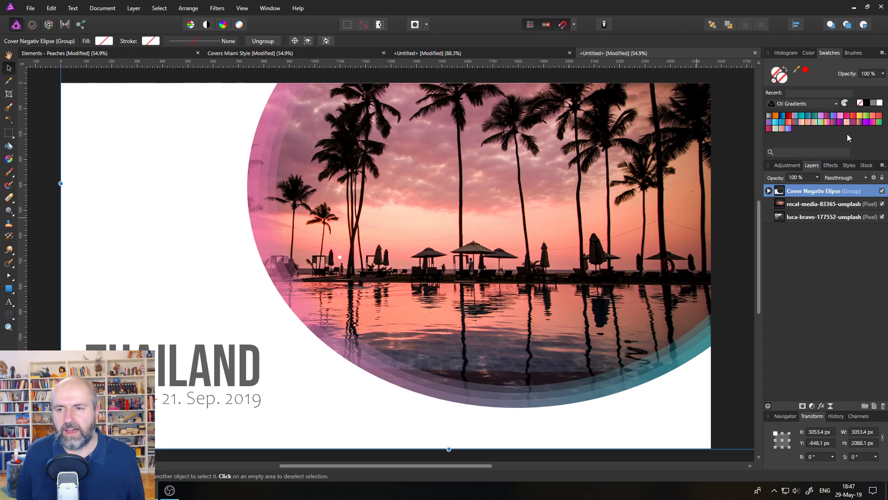
- Try scaling the palm-tree photo down from its bottom-left corner
{"action": "left_click", "coordinate": [779, 206]}
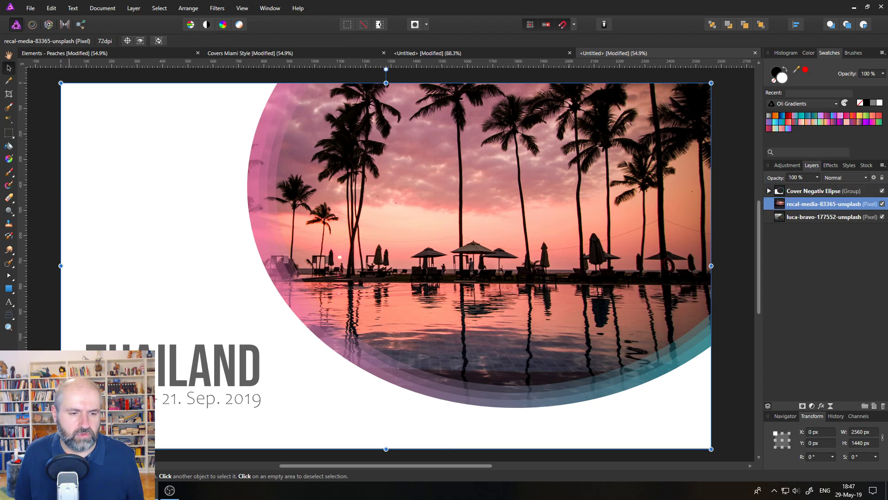
{"action": "left_click_drag", "start_coordinate": [60, 448], "coordinate": [137, 426]}
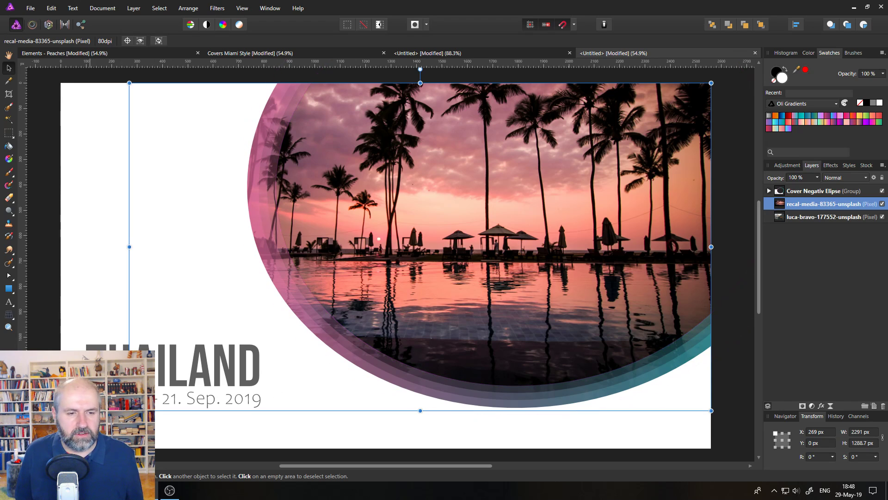
{"action": "left_click_drag", "start_coordinate": [125, 403], "coordinate": [201, 354]}
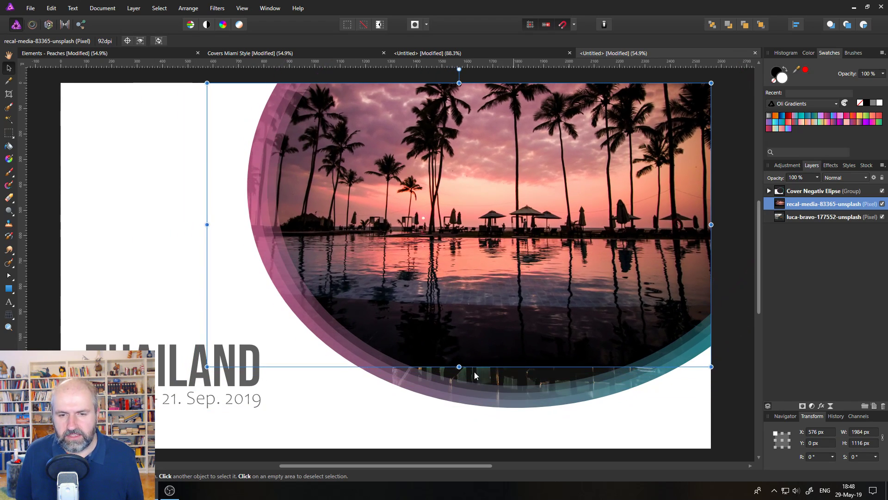
- Hide the luca-bravo photo layer and scale the palm-tree photo back to fill the page
{"action": "left_click", "coordinate": [883, 217]}
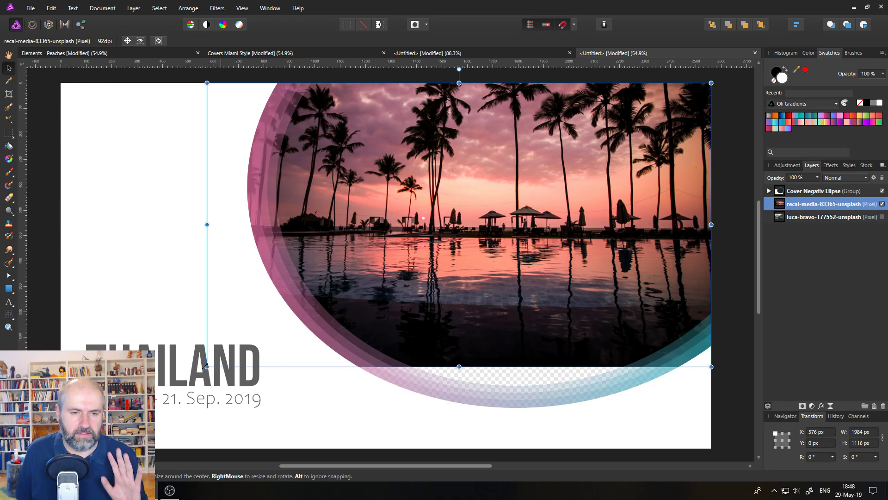
{"action": "left_click_drag", "start_coordinate": [206, 366], "coordinate": [61, 449]}
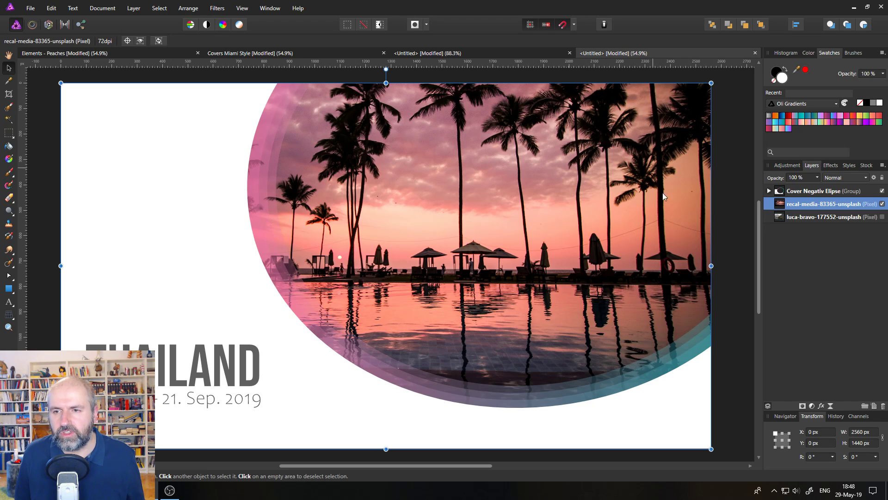
- Delete the pasted Cover Negativ Ellipse group from the palm-tree document
{"action": "left_click", "coordinate": [782, 191]}
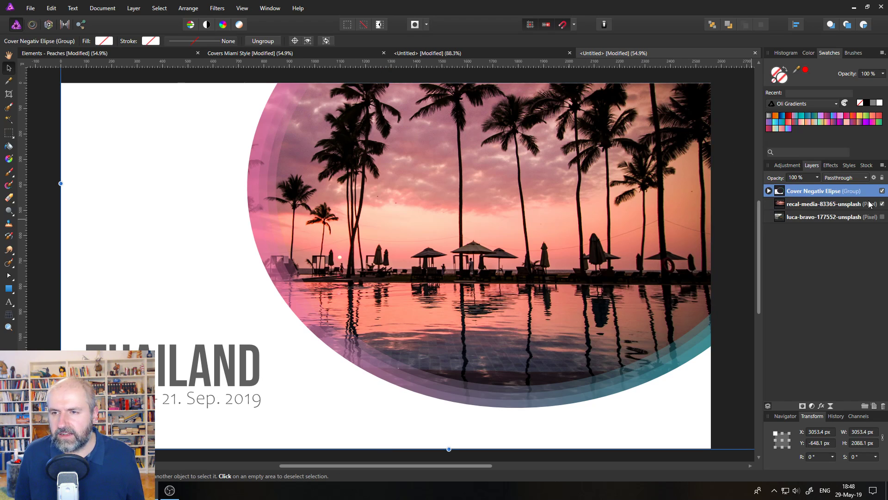
{"action": "left_click", "coordinate": [883, 406]}
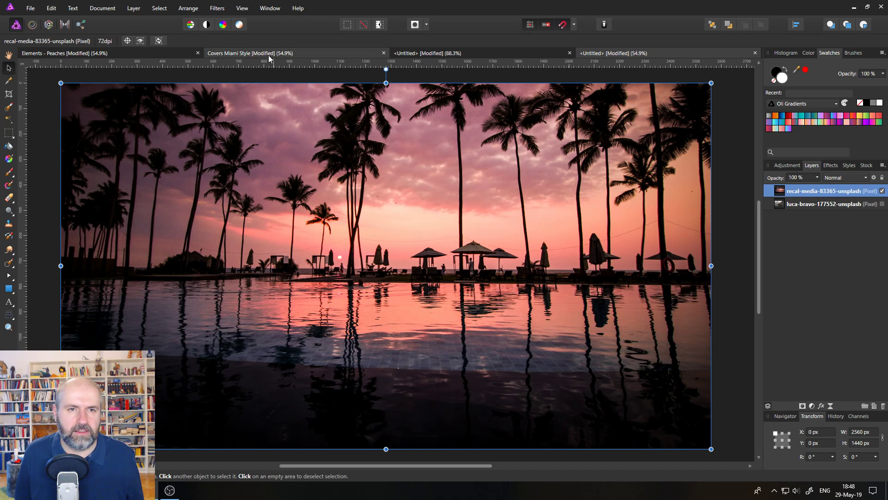
{"action": "key", "text": "ctrl+z"}
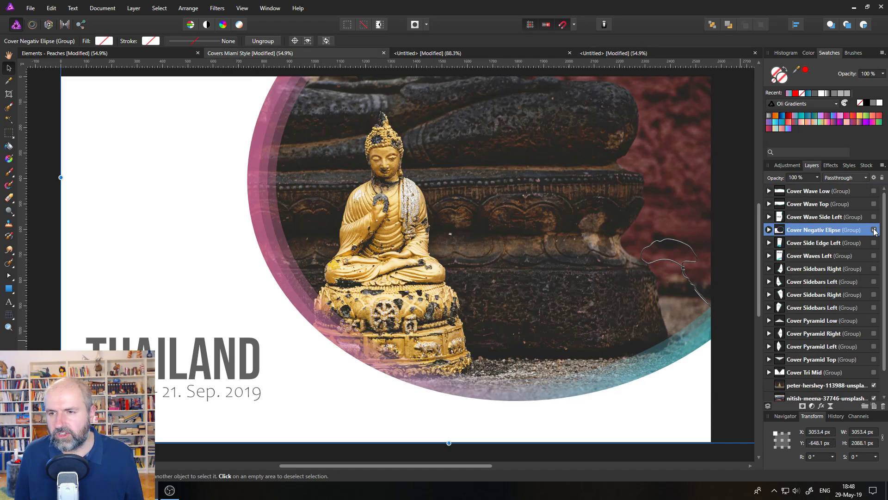
- In the covers file, hide the Cover Negativ Ellipse group and select and show the Cover Pyramid Left group
{"action": "left_click", "coordinate": [874, 230]}
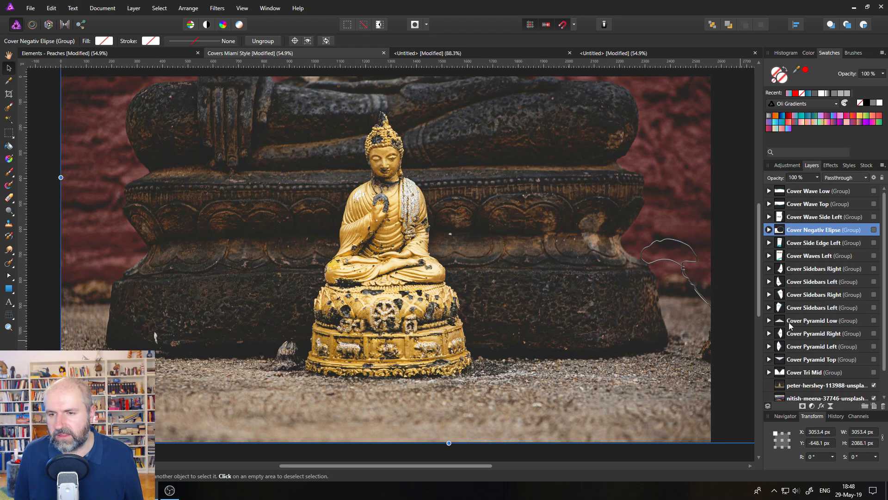
{"action": "left_click", "coordinate": [786, 347]}
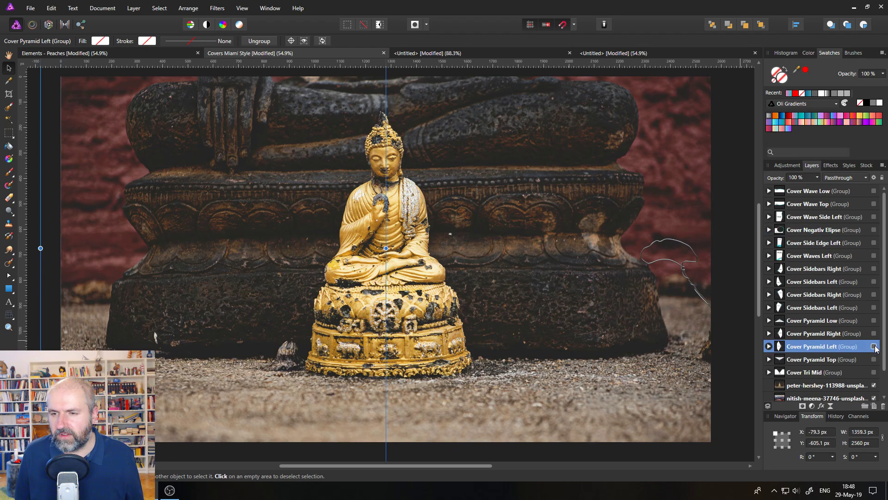
{"action": "left_click", "coordinate": [874, 347]}
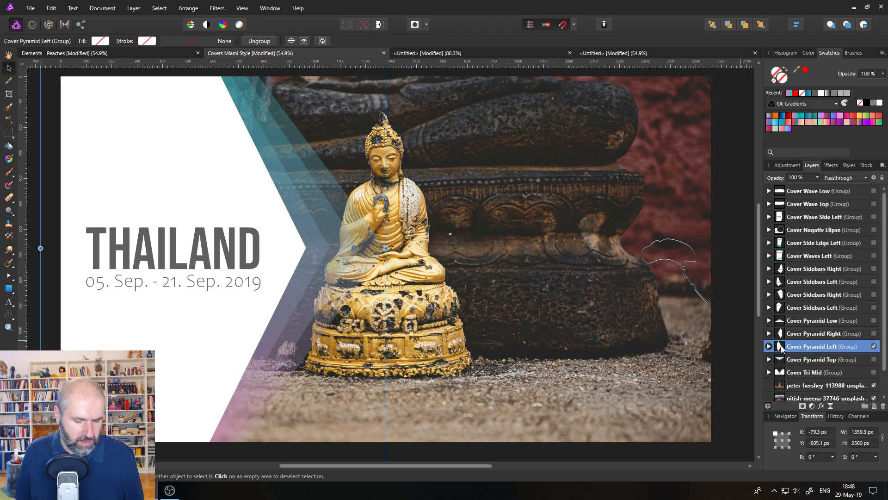
- Paste the Cover Pyramid Left group into the palm-tree document and expand its layer hierarchy
{"action": "left_click", "coordinate": [610, 52]}
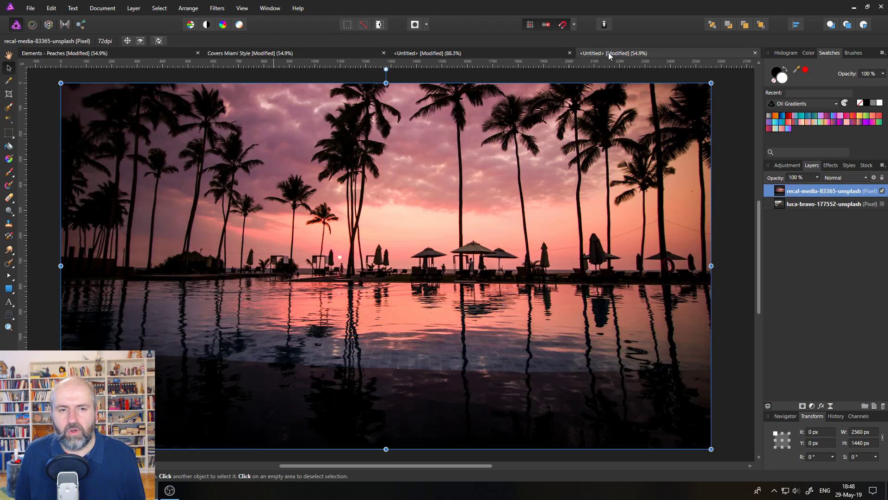
{"action": "key", "text": "ctrl+v"}
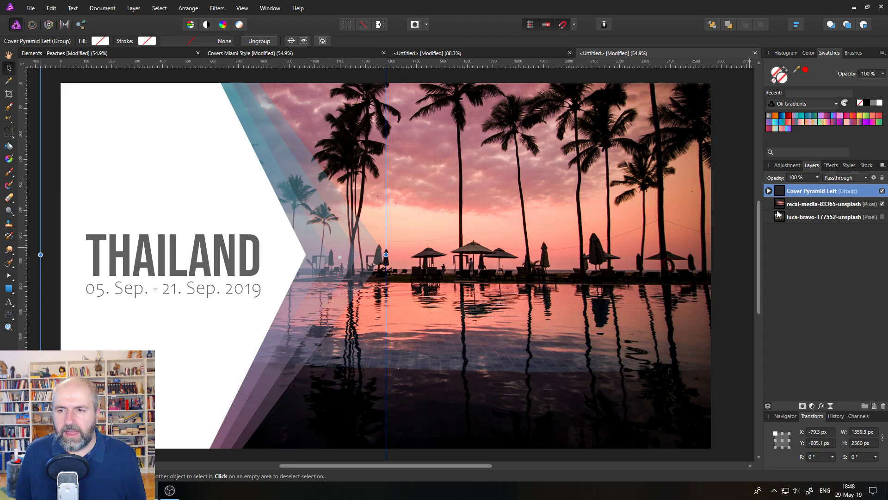
{"action": "left_click", "coordinate": [768, 190]}
{"action": "left_click", "coordinate": [774, 230]}
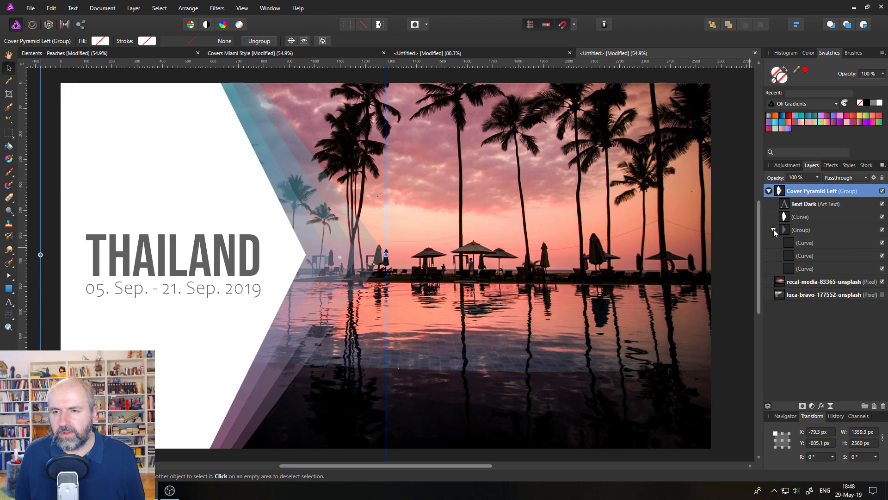
- Select the group's four curves and, with the Node tool, move their arrow-tip nodes up and to the right
{"action": "left_click", "coordinate": [785, 217]}
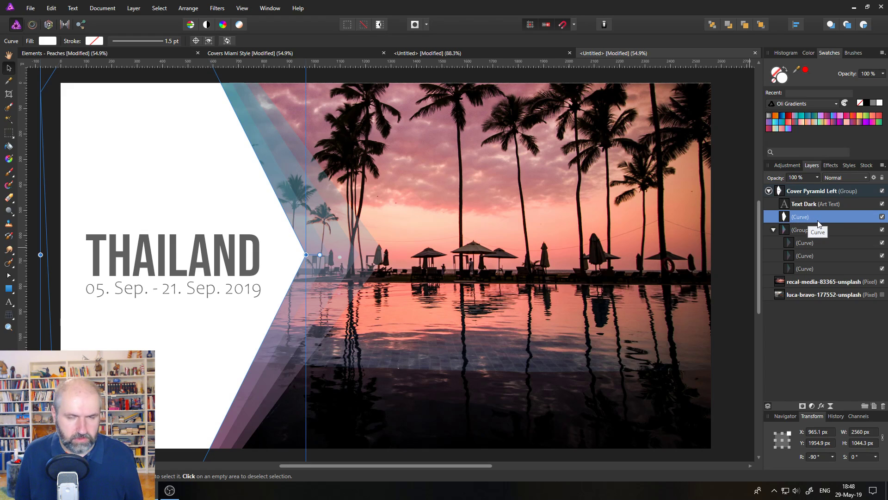
{"action": "left_click", "coordinate": [819, 243], "text": "ctrl"}
{"action": "left_click", "coordinate": [818, 255], "text": "ctrl"}
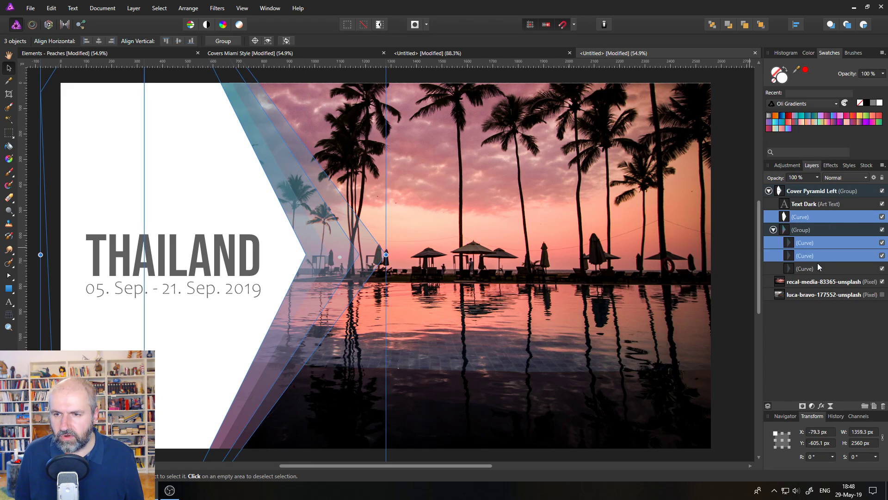
{"action": "left_click", "coordinate": [818, 268], "text": "ctrl"}
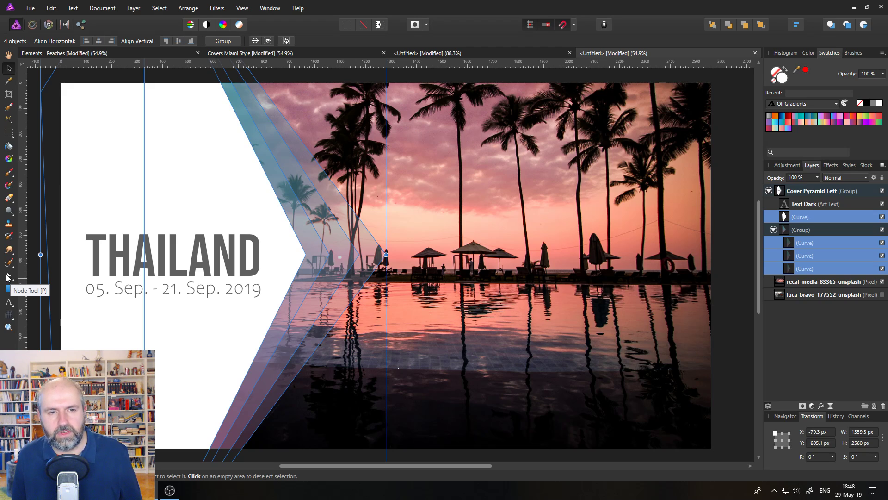
{"action": "left_click", "coordinate": [8, 276]}
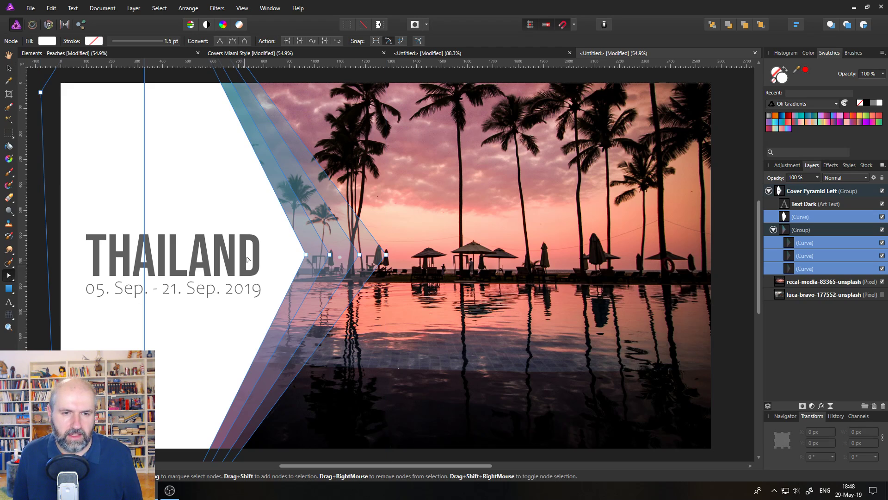
{"action": "left_click_drag", "start_coordinate": [284, 242], "coordinate": [419, 149]}
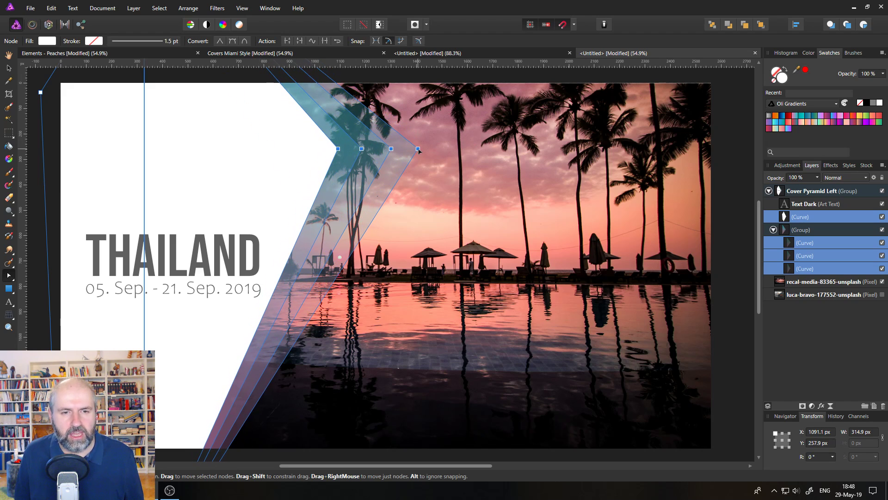
{"action": "left_click", "coordinate": [732, 201]}
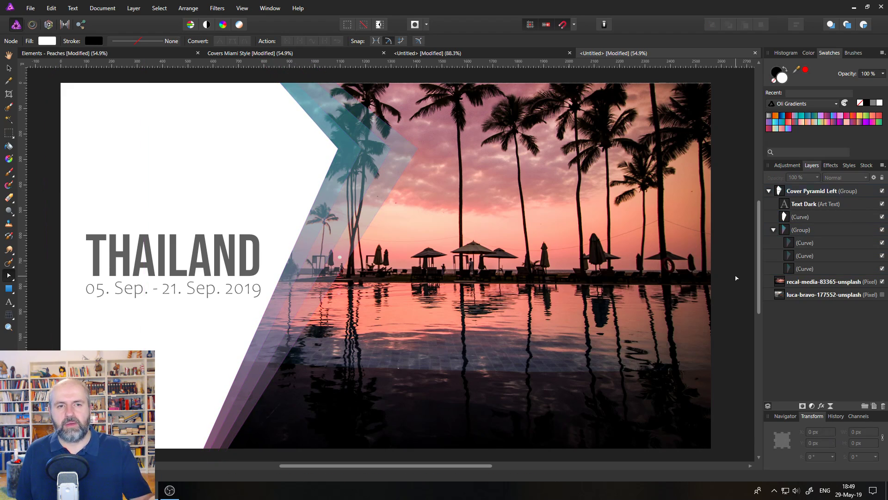
- Move the Text Dark title block up toward the top-left corner of the cover
{"action": "left_click", "coordinate": [785, 206]}
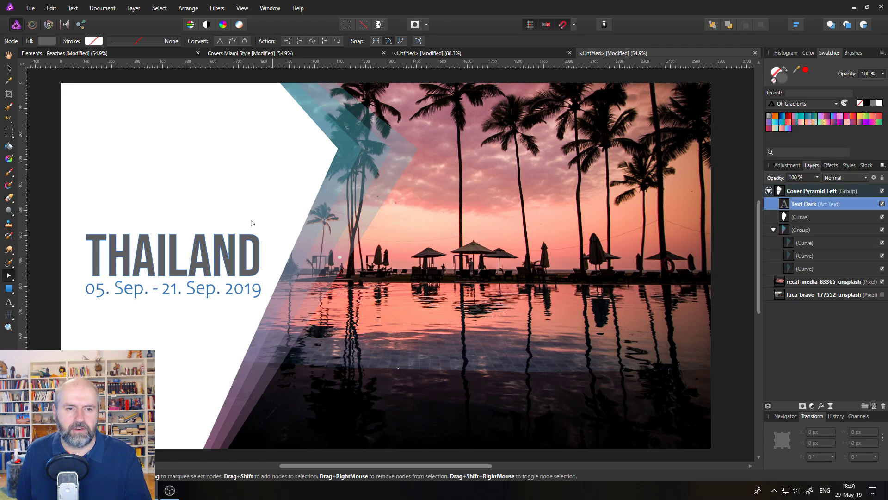
{"action": "left_click", "coordinate": [9, 68]}
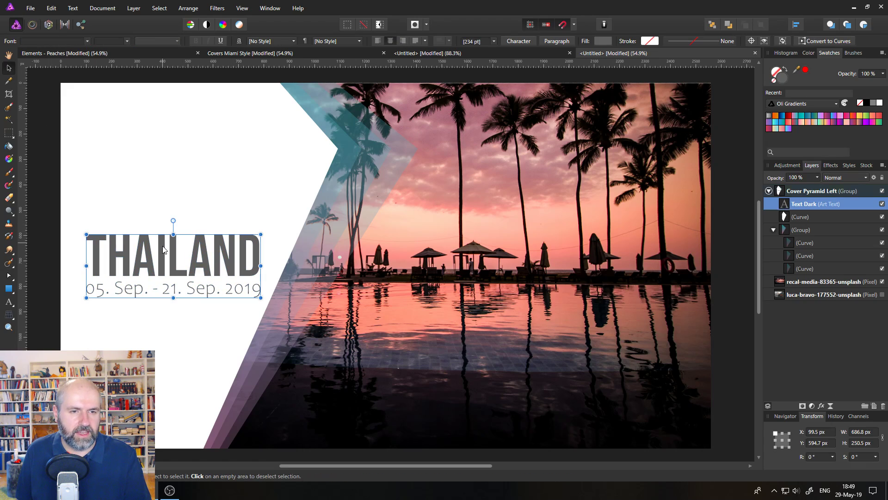
{"action": "left_click_drag", "start_coordinate": [168, 250], "coordinate": [176, 145]}
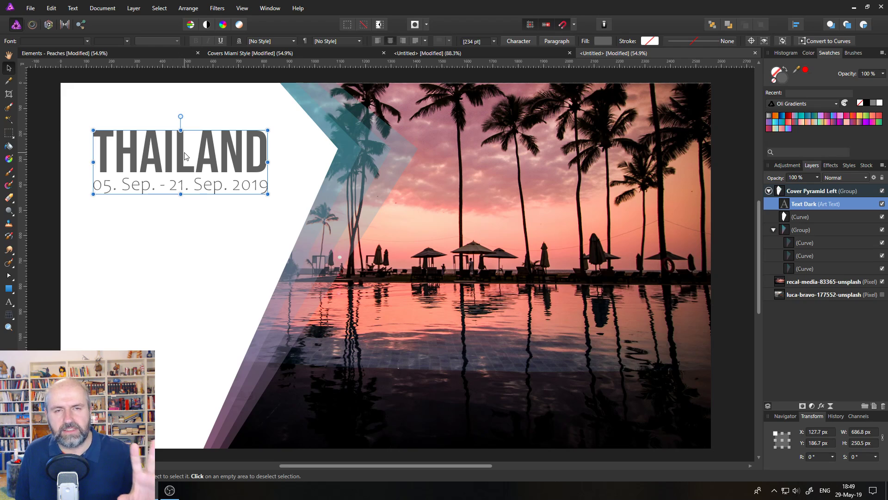
{"action": "left_click", "coordinate": [738, 253]}
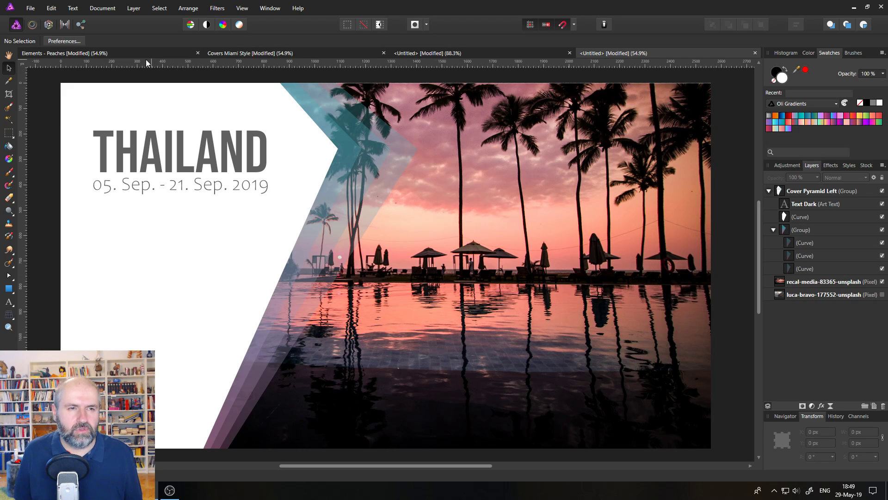
- Copy the Geo Arrow pin from the Elements - Peaches document
{"action": "left_click", "coordinate": [133, 54]}
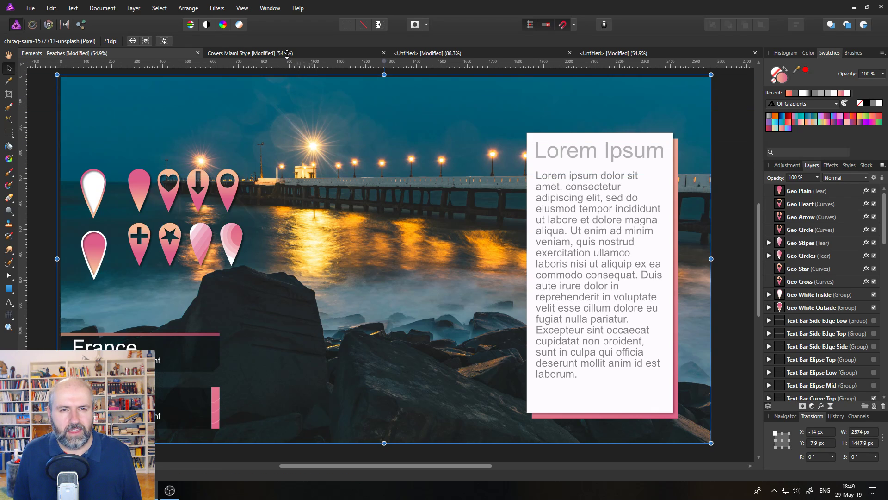
{"action": "scroll", "coordinate": [291, 102], "scroll_direction": "up", "scroll_amount": 1}
{"action": "left_click", "coordinate": [733, 202]}
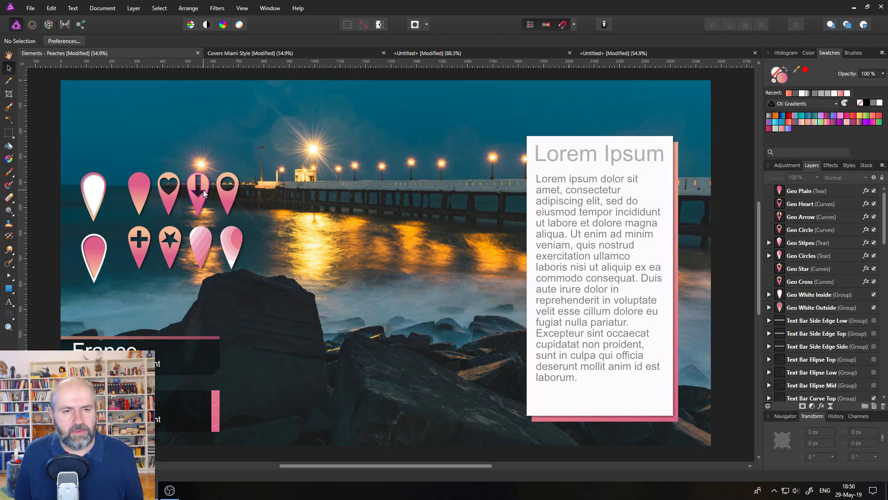
{"action": "left_click", "coordinate": [448, 55]}
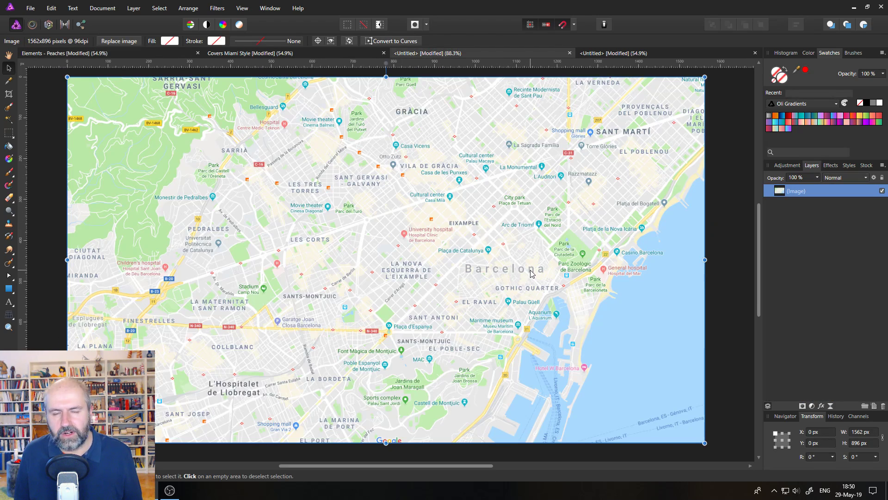
{"action": "left_click", "coordinate": [103, 53]}
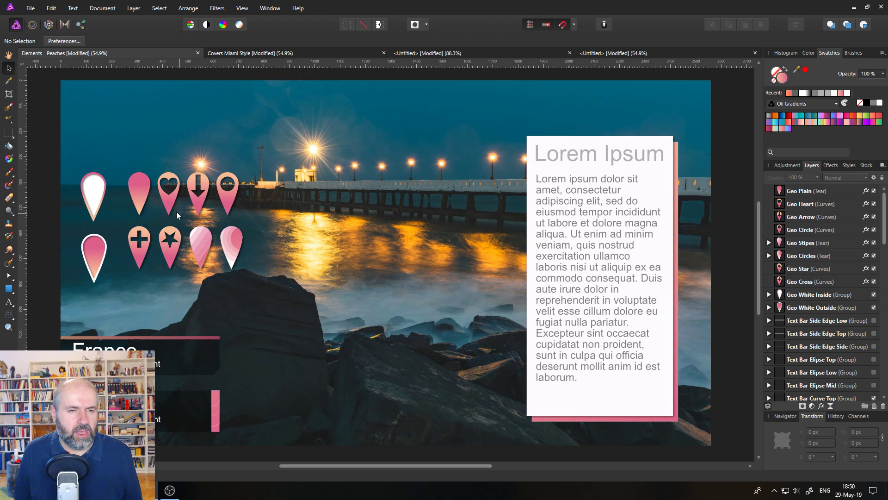
{"action": "left_click", "coordinate": [199, 199]}
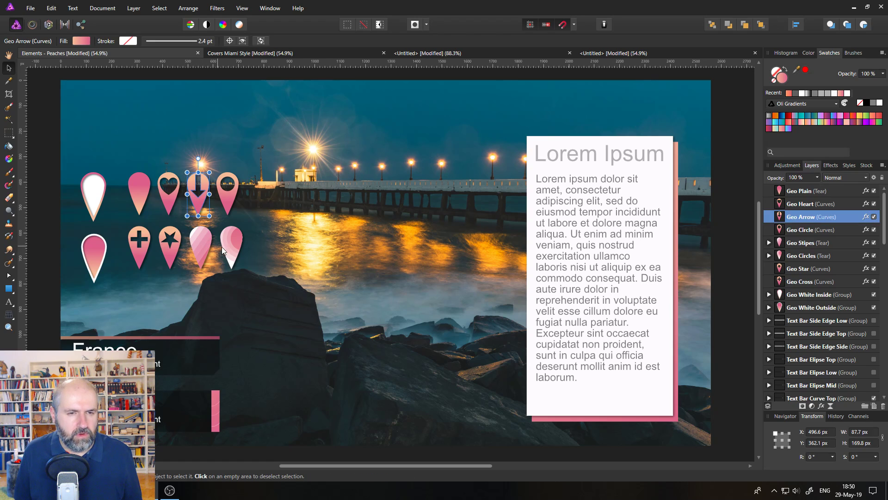
{"action": "left_click", "coordinate": [231, 243]}
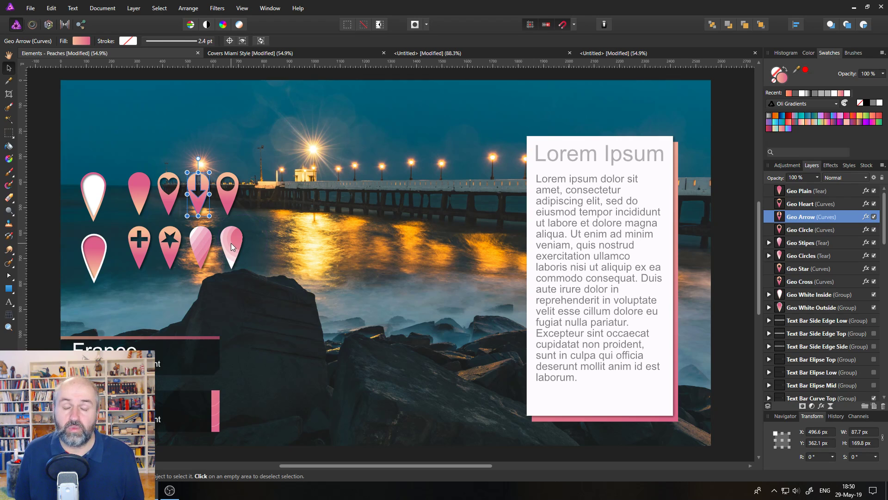
- Paste the Geo Arrow pin into the Barcelona map document and move it near La Nova Esquerra de l'Eixample
{"action": "left_click", "coordinate": [469, 56]}
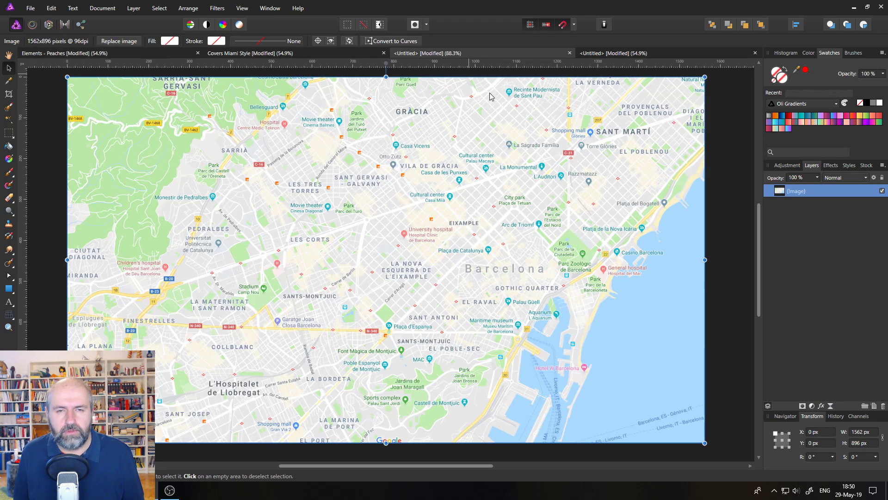
{"action": "key", "text": "ctrl+v"}
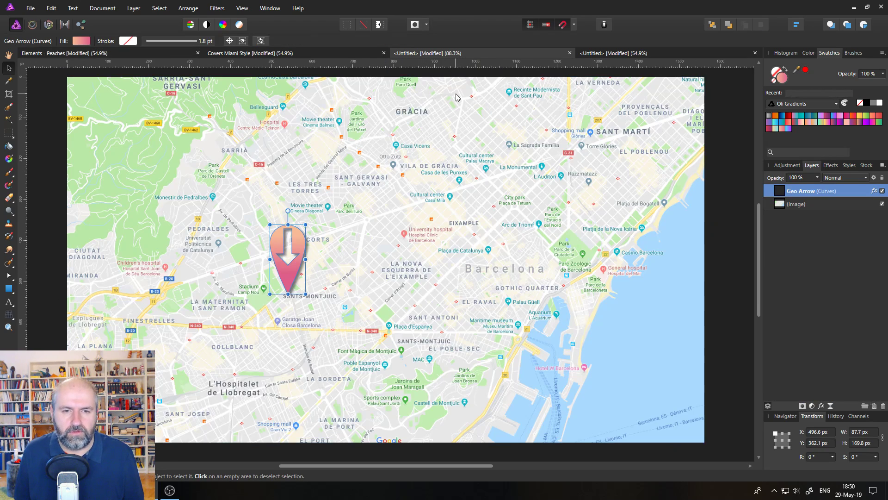
{"action": "left_click_drag", "start_coordinate": [301, 243], "coordinate": [395, 213]}
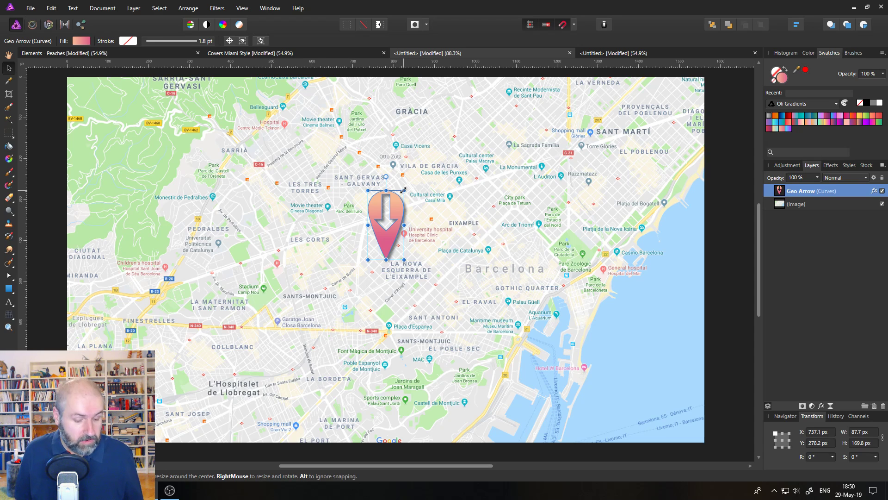
- Duplicate the pin to three more spots on the map, near Parc Zoològic, Camp Nou and Montjuïc
{"action": "left_click_drag", "start_coordinate": [403, 189], "coordinate": [422, 199]}
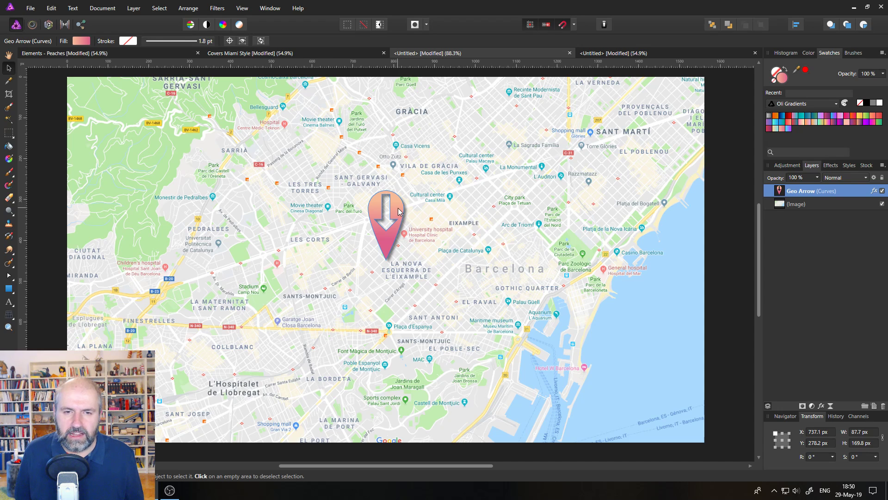
{"action": "left_click_drag", "start_coordinate": [401, 212], "coordinate": [585, 191]}
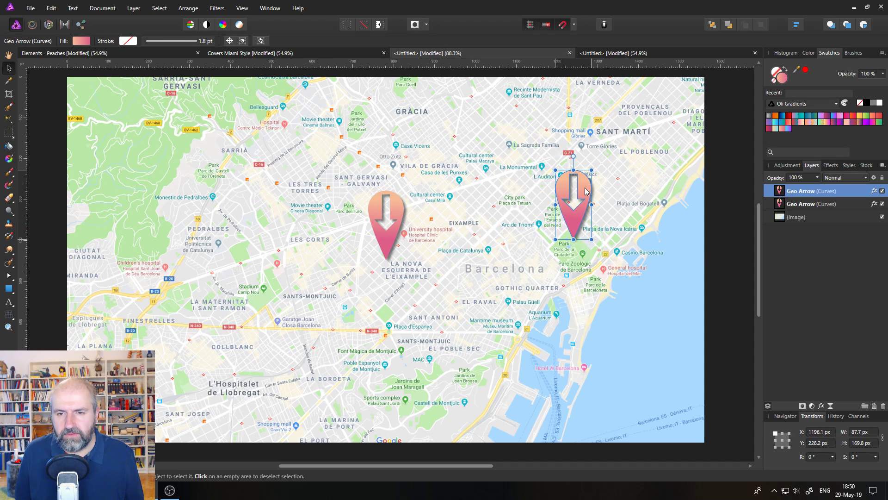
{"action": "left_click_drag", "start_coordinate": [402, 203], "coordinate": [273, 248]}
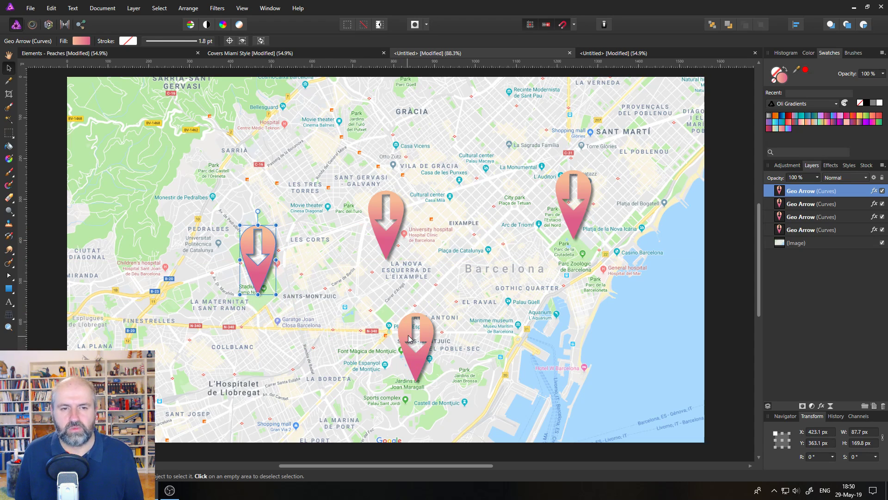
{"action": "left_click", "coordinate": [720, 243]}
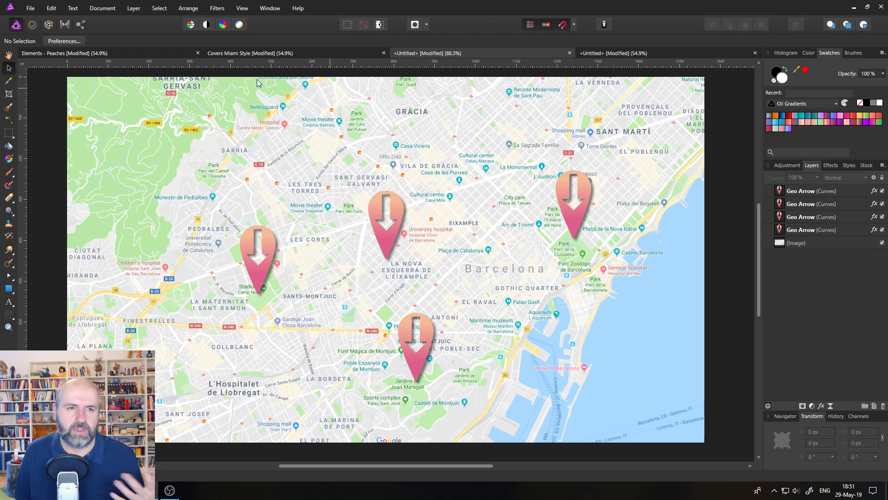
- In the Elements document, hide Text Box Rectangle and preview the Odd Shape, Side Edge, 2 Side Edge and Round TR text box groups one by one
{"action": "left_click", "coordinate": [140, 52]}
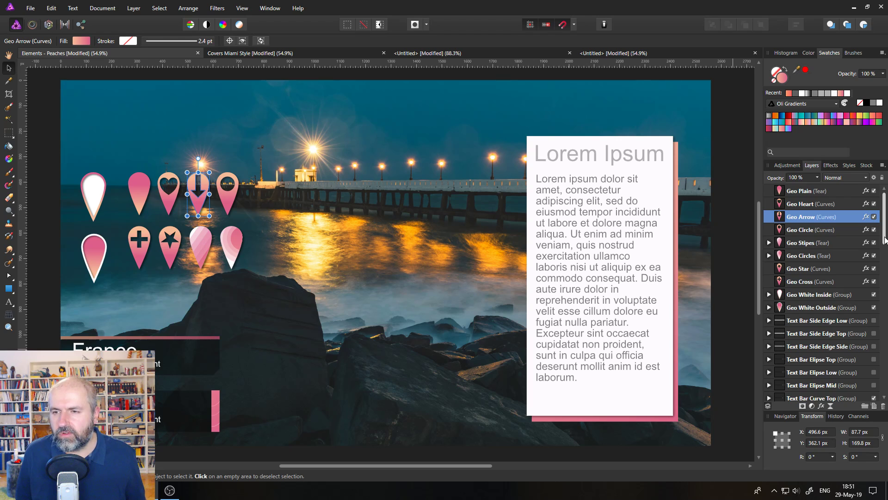
{"action": "left_click_drag", "start_coordinate": [885, 243], "coordinate": [885, 385]}
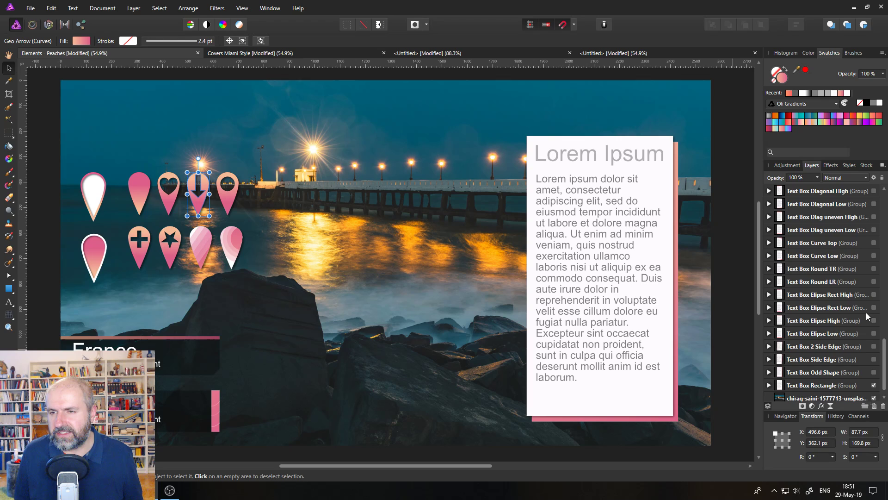
{"action": "scroll", "coordinate": [878, 342], "scroll_direction": "up", "scroll_amount": 1}
{"action": "scroll", "coordinate": [877, 345], "scroll_direction": "down", "scroll_amount": 1}
{"action": "left_click", "coordinate": [874, 359]}
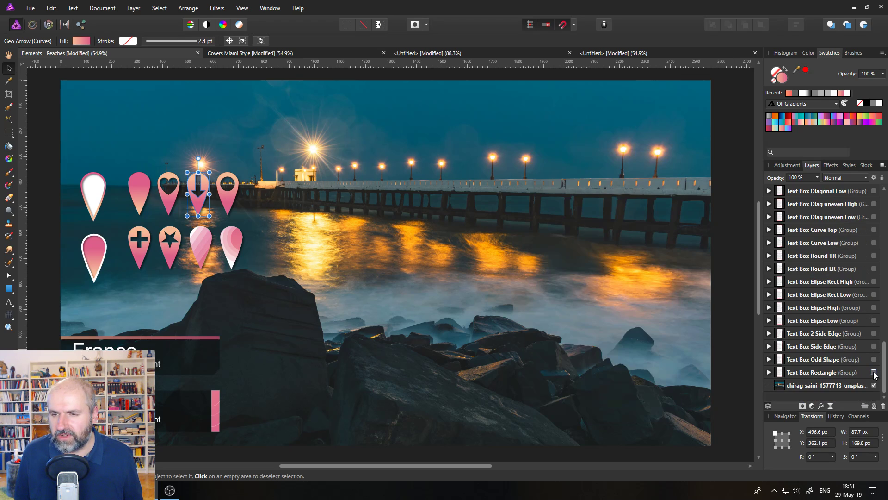
{"action": "left_click", "coordinate": [874, 359]}
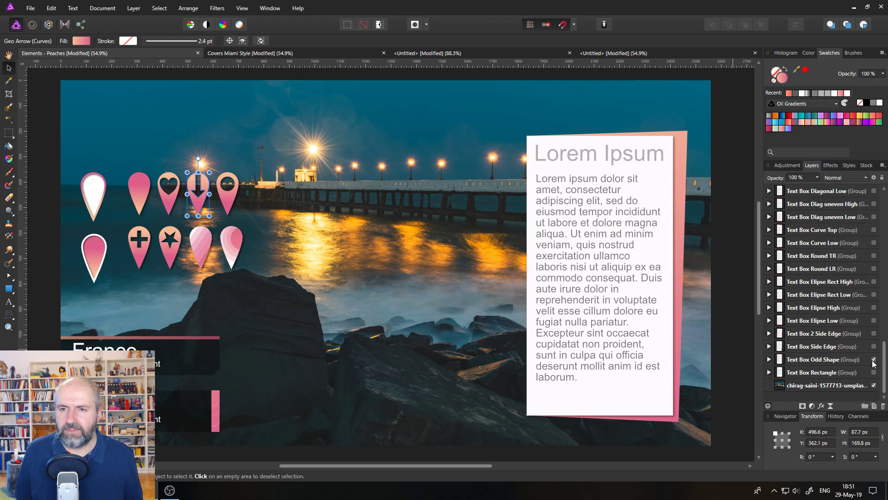
{"action": "left_click", "coordinate": [874, 360]}
{"action": "left_click", "coordinate": [874, 347]}
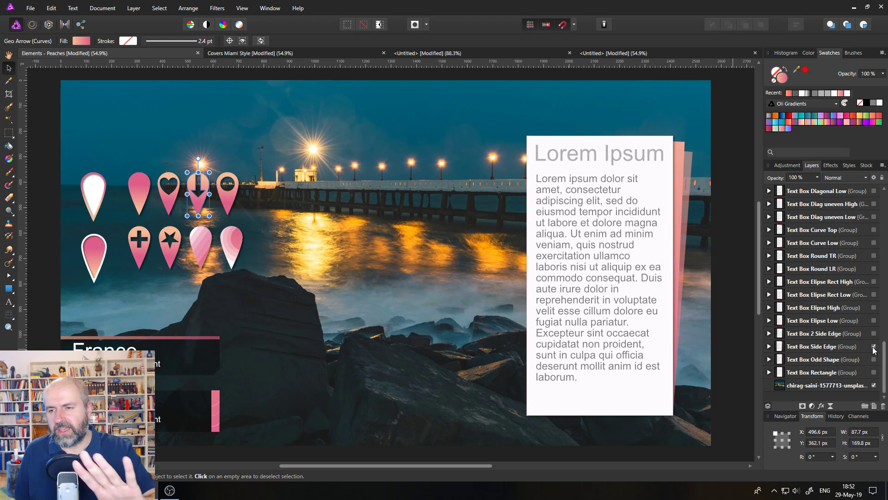
{"action": "left_click", "coordinate": [874, 347]}
{"action": "left_click", "coordinate": [873, 333]}
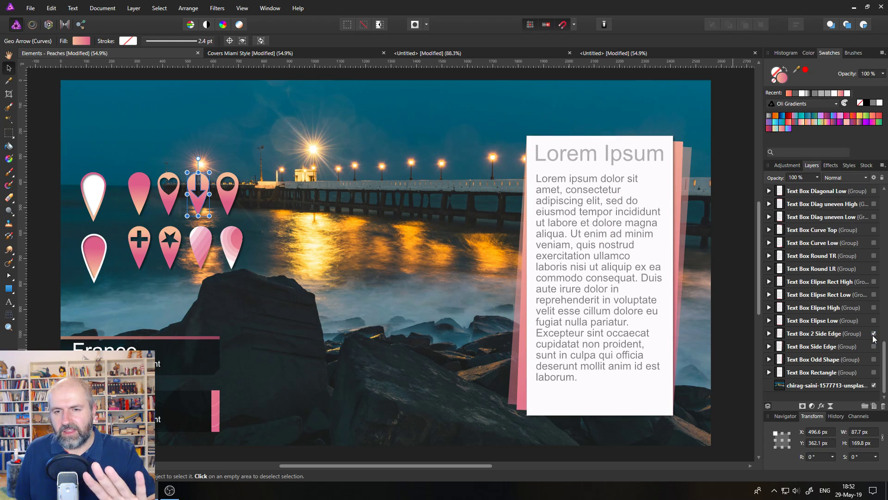
{"action": "left_click", "coordinate": [874, 334]}
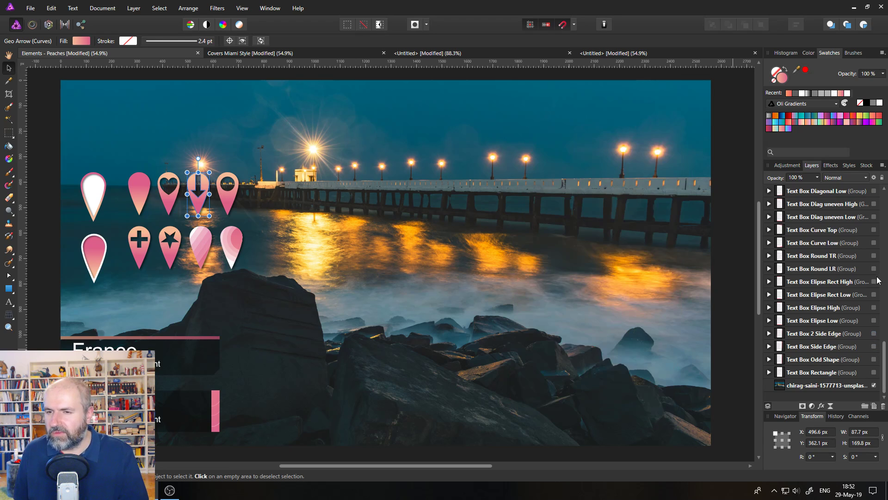
{"action": "left_click", "coordinate": [873, 256]}
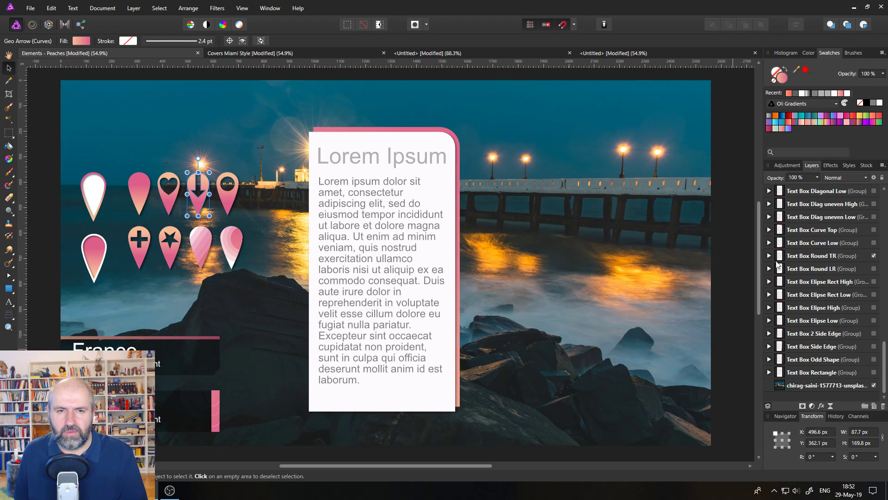
{"action": "left_click", "coordinate": [873, 256]}
- Preview the Text Box Diag uneven High group, then hide it and show Text Box Hexa High instead
{"action": "left_click", "coordinate": [874, 204]}
{"action": "left_click", "coordinate": [874, 204]}
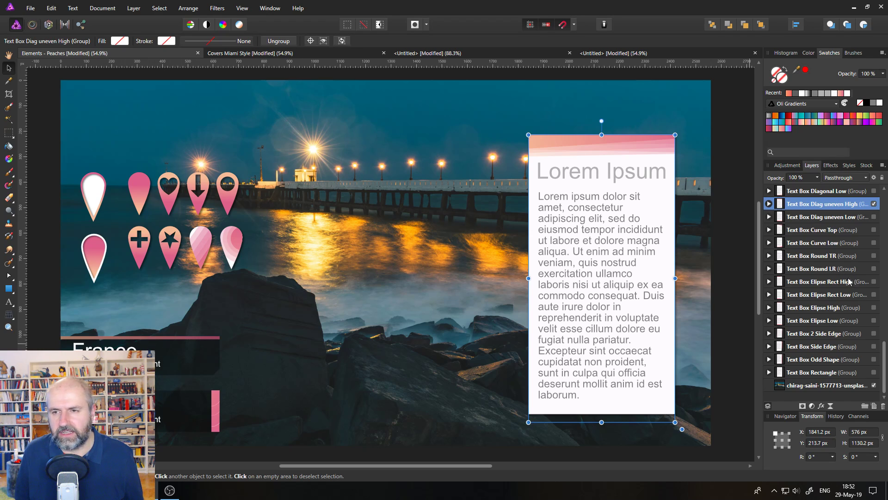
{"action": "scroll", "coordinate": [850, 296], "scroll_direction": "up", "scroll_amount": 2}
{"action": "left_click", "coordinate": [874, 281]}
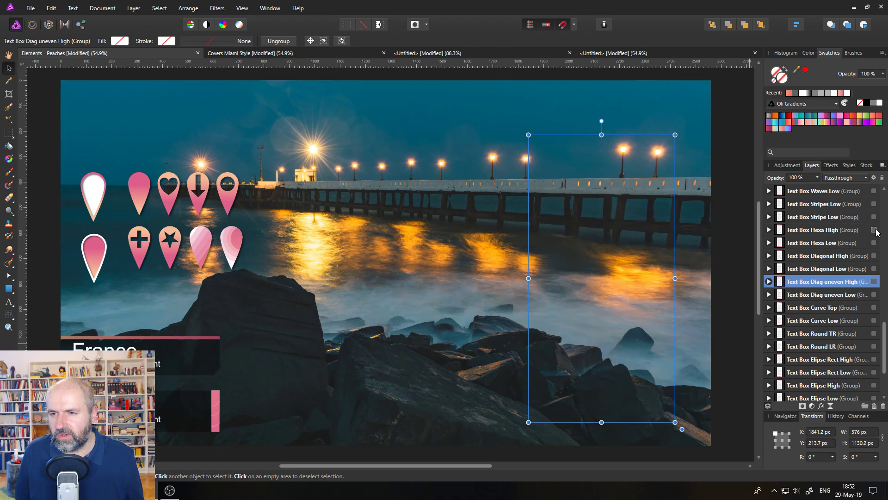
{"action": "left_click", "coordinate": [874, 230]}
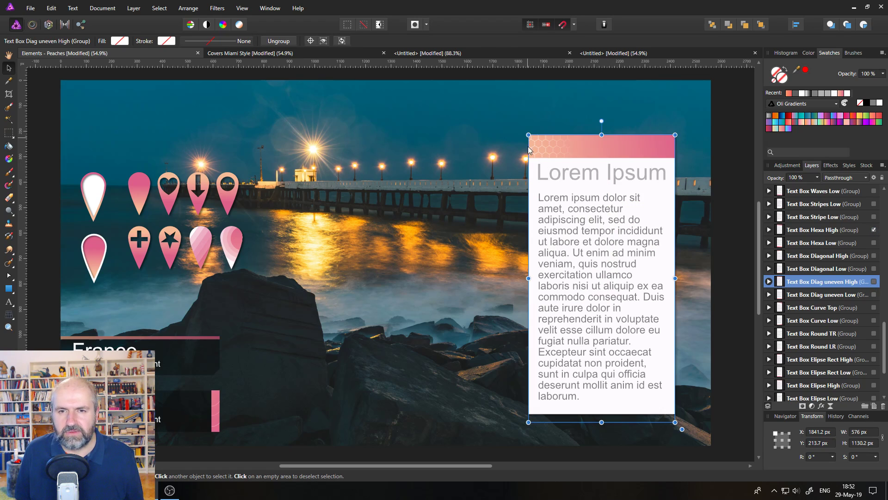
{"action": "left_click", "coordinate": [723, 205]}
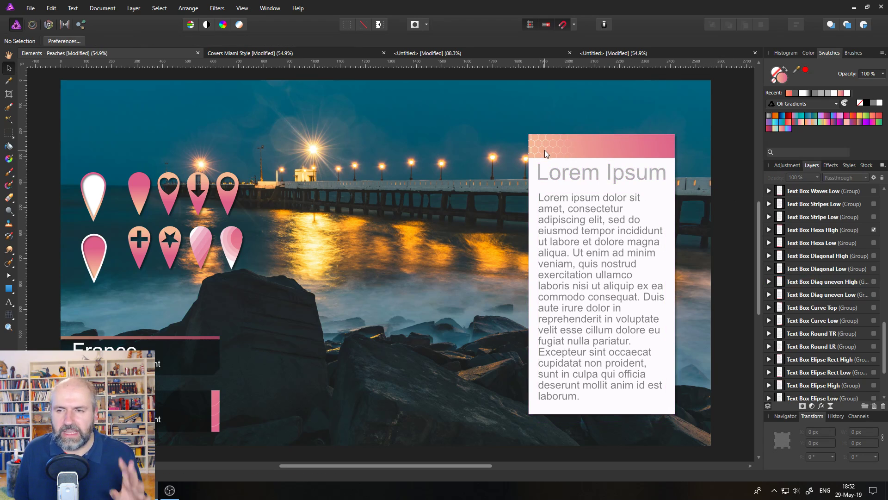
- Preview Text Box Brush Low and Brush Side, then show the Text Box Brush Low Large group
{"action": "scroll", "coordinate": [862, 232], "scroll_direction": "up", "scroll_amount": 3}
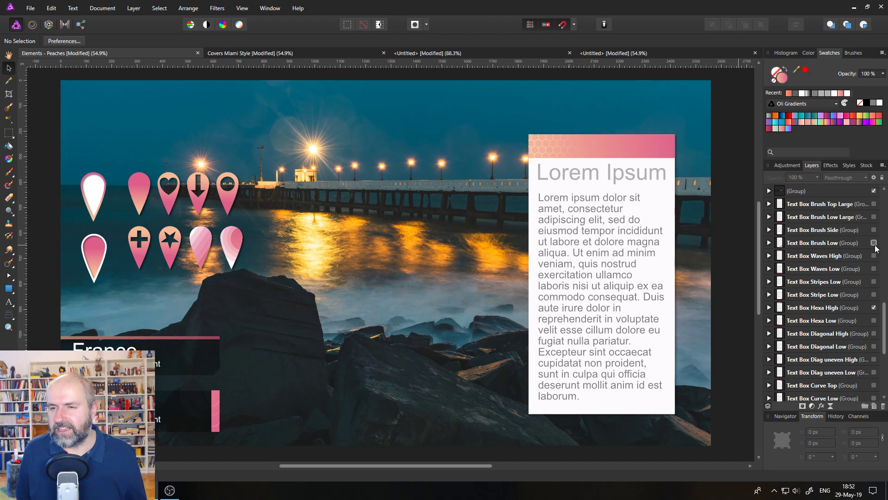
{"action": "left_click", "coordinate": [873, 243]}
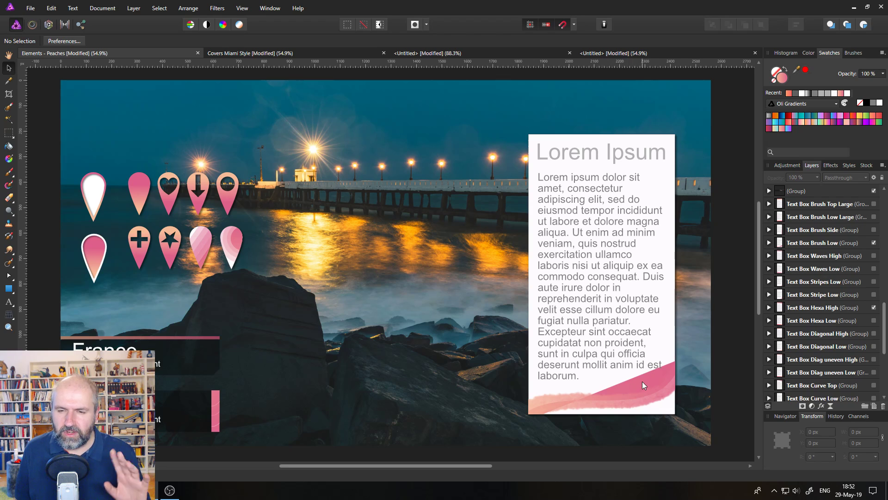
{"action": "left_click", "coordinate": [874, 244]}
{"action": "left_click", "coordinate": [874, 230]}
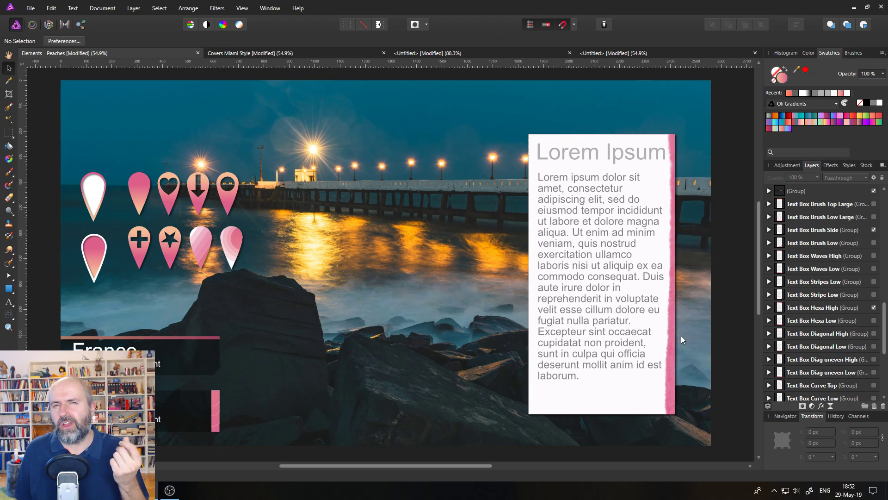
{"action": "left_click", "coordinate": [873, 229]}
{"action": "left_click", "coordinate": [873, 217]}
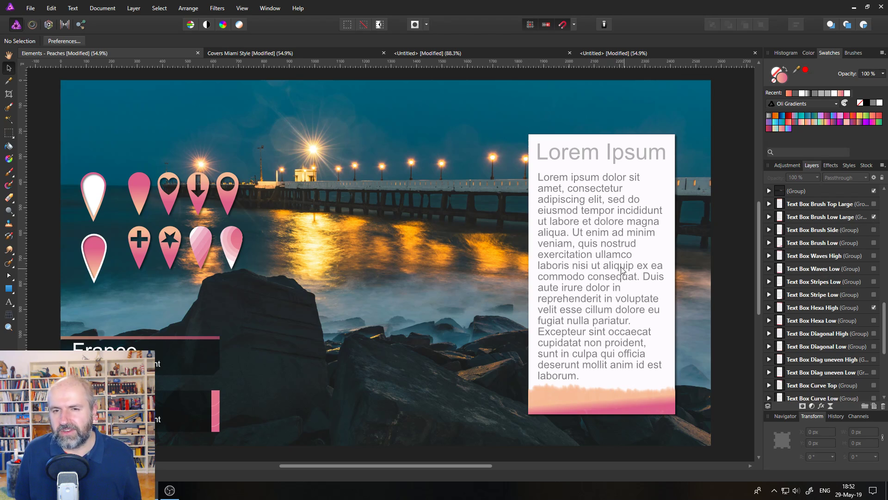
- Inspect the text box group's editable heading and body text by selecting each text frame's contents
{"action": "left_click", "coordinate": [590, 254]}
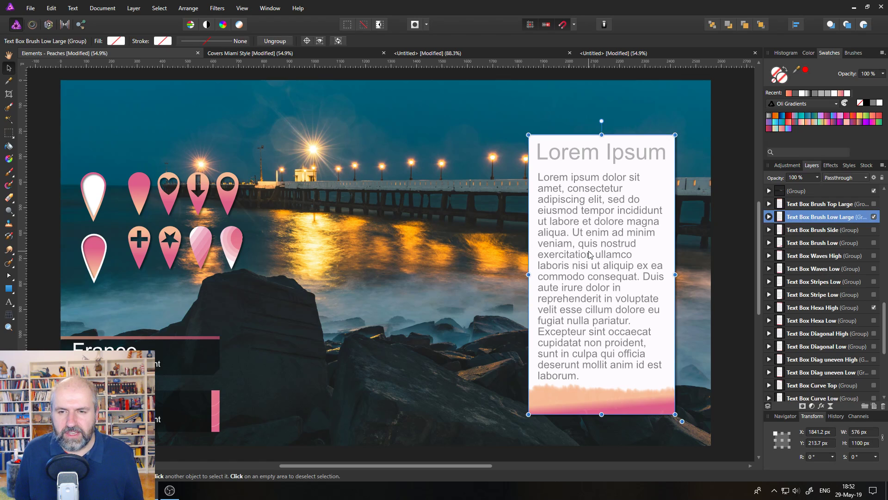
{"action": "double_click", "coordinate": [582, 156]}
{"action": "double_click", "coordinate": [583, 155]}
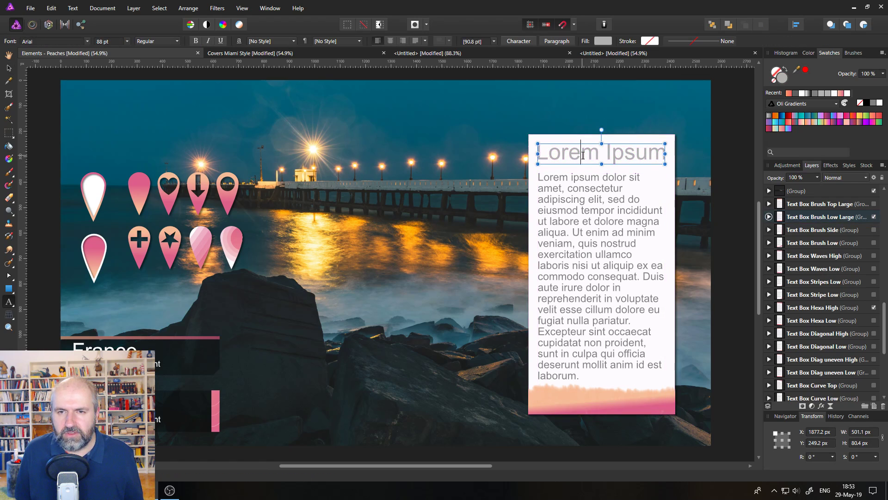
{"action": "triple_click", "coordinate": [583, 155]}
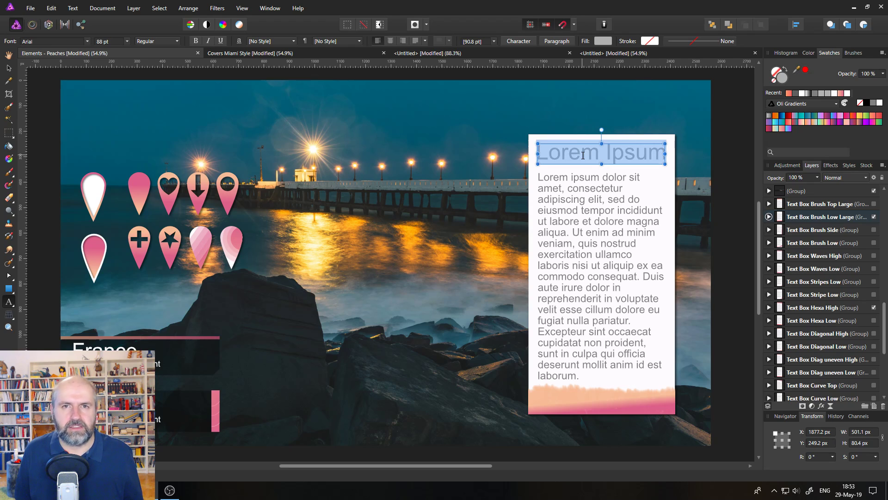
{"action": "left_click", "coordinate": [586, 205]}
{"action": "key", "text": "ctrl+a"}
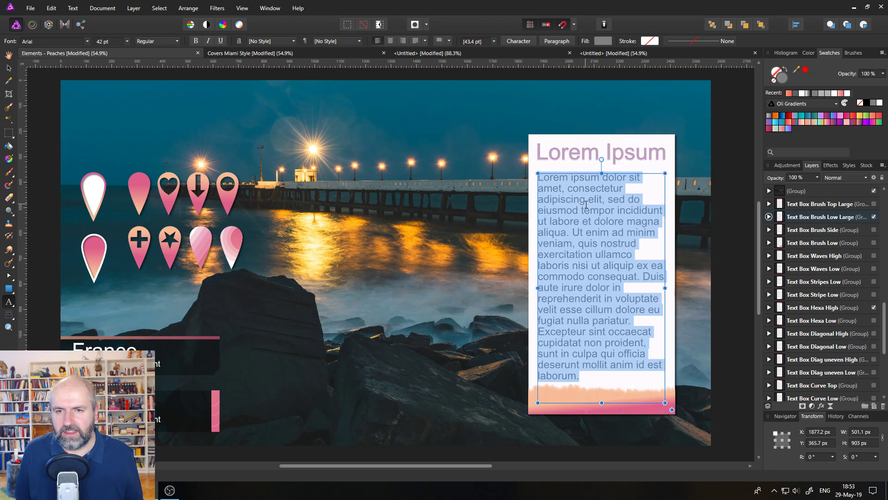
{"action": "left_click", "coordinate": [582, 221]}
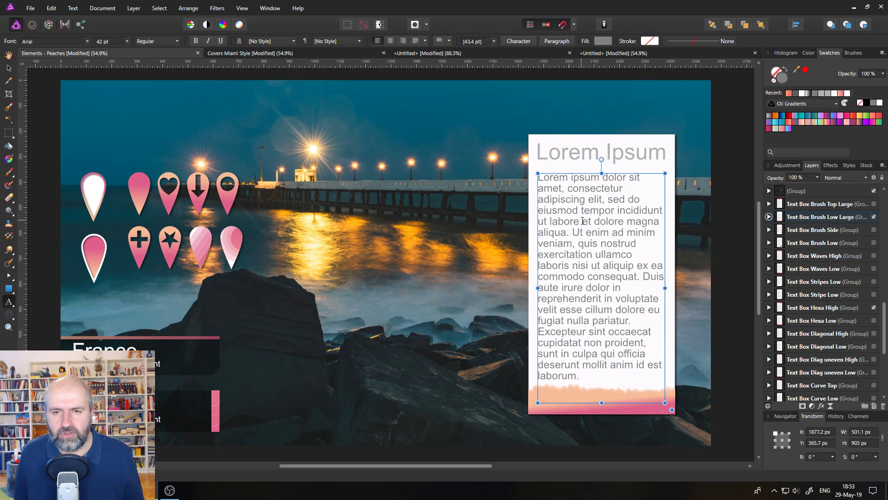
- Copy the Text Box Brush Low Large group, hide Cover Pyramid Left in the palm-tree design, and paste it there
{"action": "left_click", "coordinate": [10, 69]}
{"action": "left_click", "coordinate": [420, 176]}
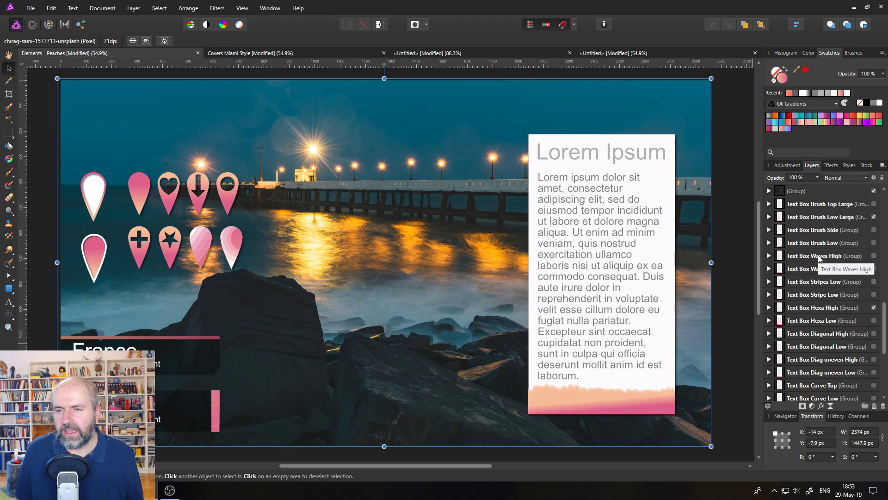
{"action": "left_click", "coordinate": [808, 217]}
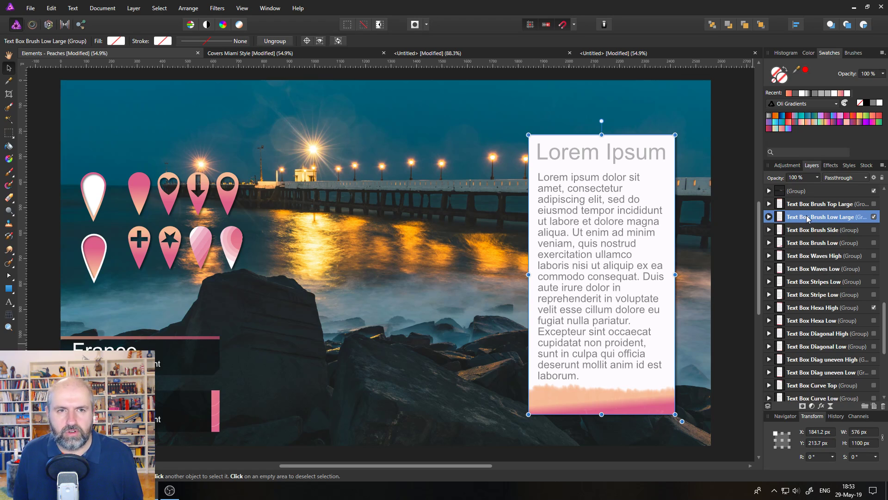
{"action": "left_click", "coordinate": [607, 55]}
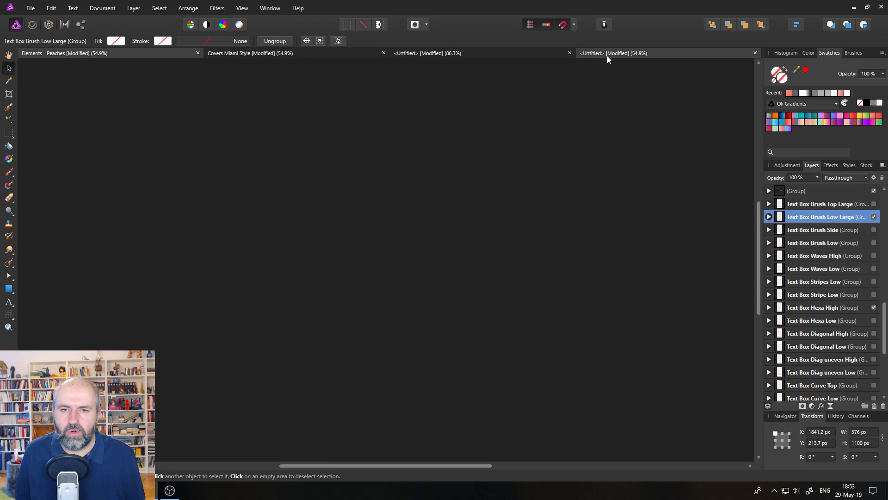
{"action": "left_click", "coordinate": [882, 190]}
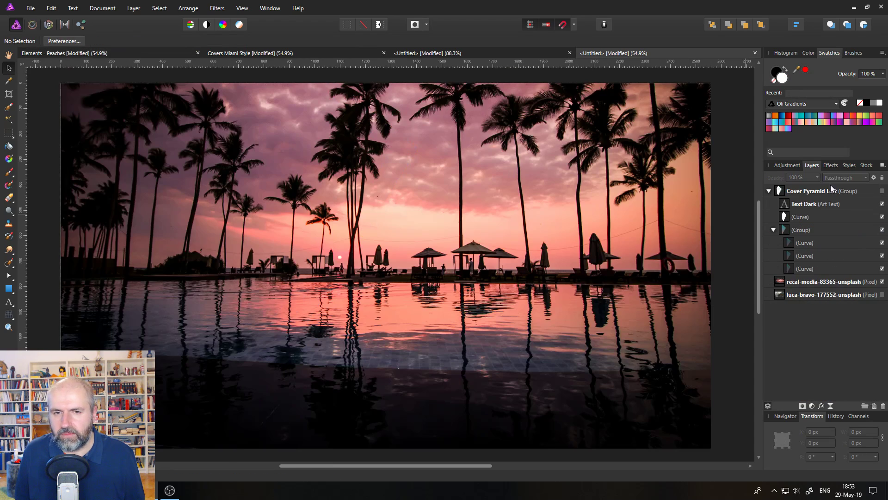
{"action": "key", "text": "ctrl+v"}
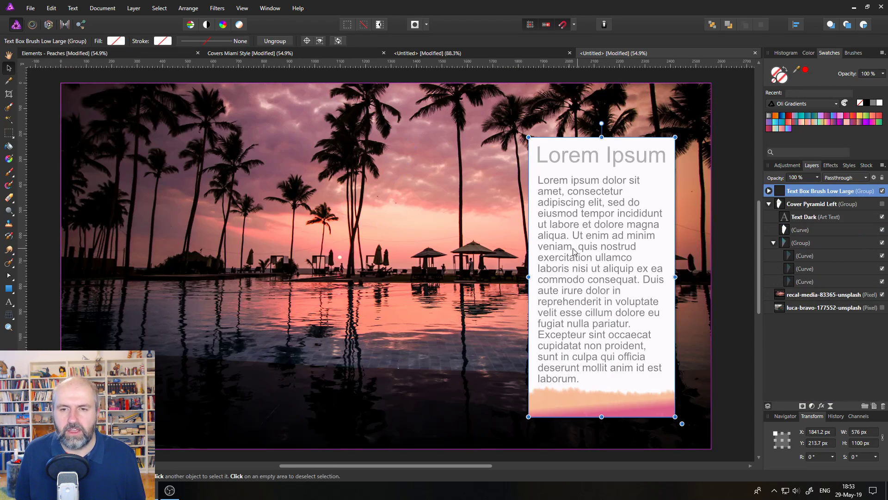
- Select the pasted text box group and hide it
{"action": "left_click", "coordinate": [731, 266]}
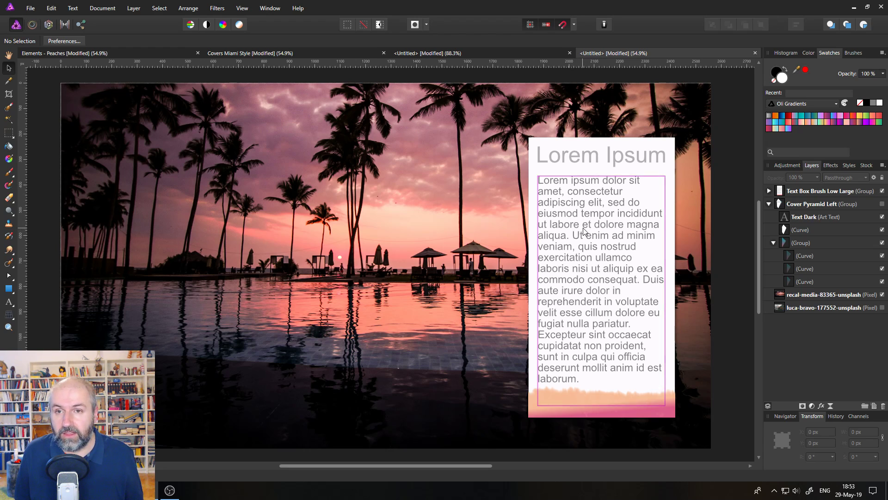
{"action": "left_click", "coordinate": [654, 183]}
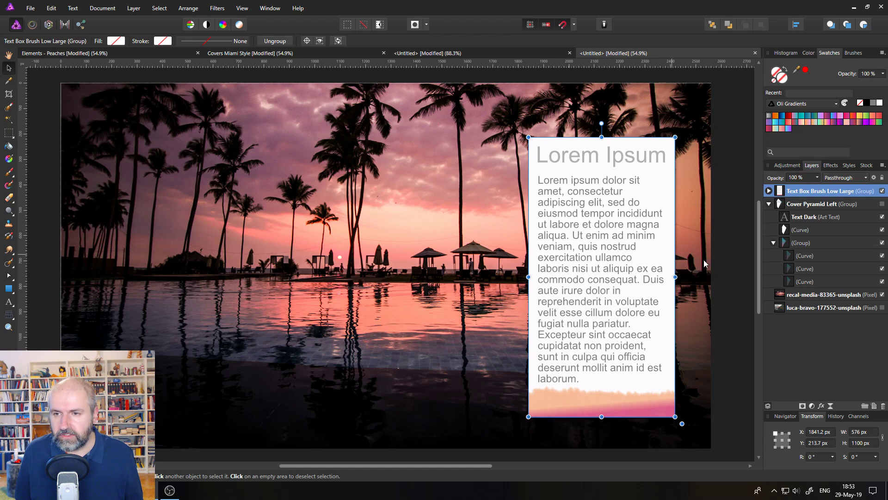
{"action": "left_click", "coordinate": [882, 191]}
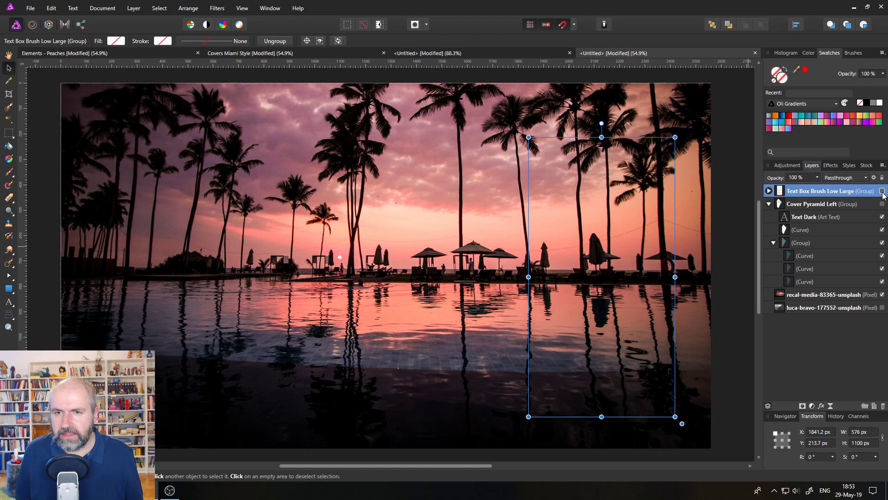
- In the Elements document, hide the current text bar group and show the Text Bar Waves group instead
{"action": "left_click", "coordinate": [132, 53]}
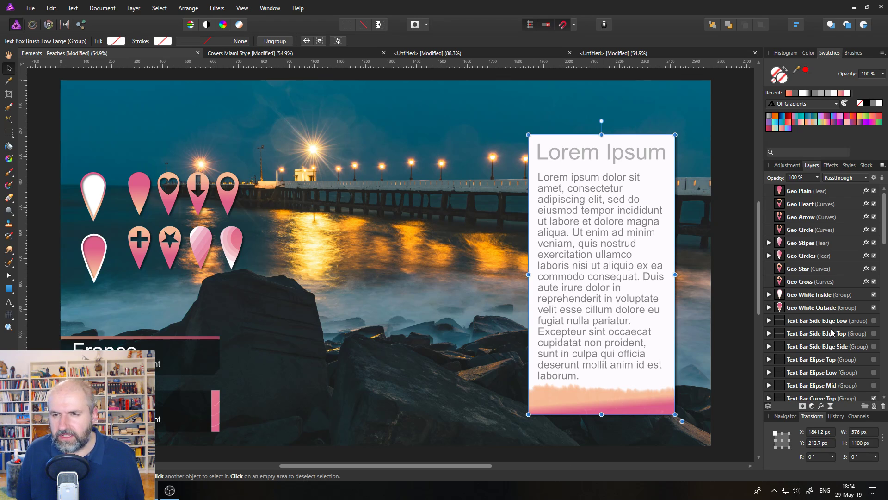
{"action": "scroll", "coordinate": [836, 337], "scroll_direction": "down", "scroll_amount": 5}
{"action": "scroll", "coordinate": [826, 342], "scroll_direction": "down", "scroll_amount": 1}
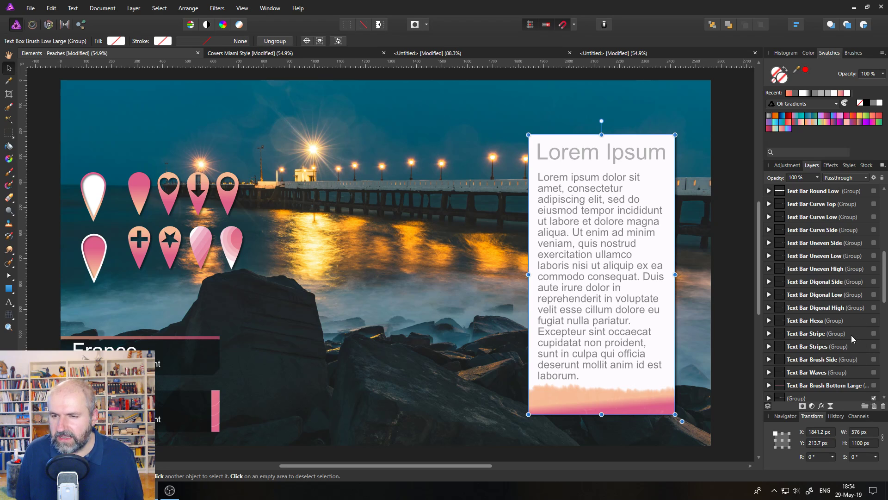
{"action": "scroll", "coordinate": [851, 335], "scroll_direction": "up", "scroll_amount": 4}
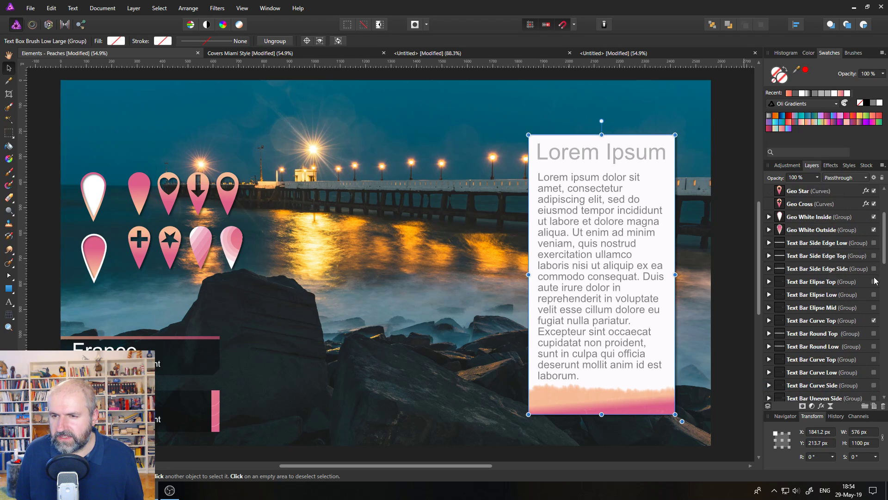
{"action": "scroll", "coordinate": [875, 280], "scroll_direction": "down", "scroll_amount": 1}
{"action": "left_click", "coordinate": [873, 282]}
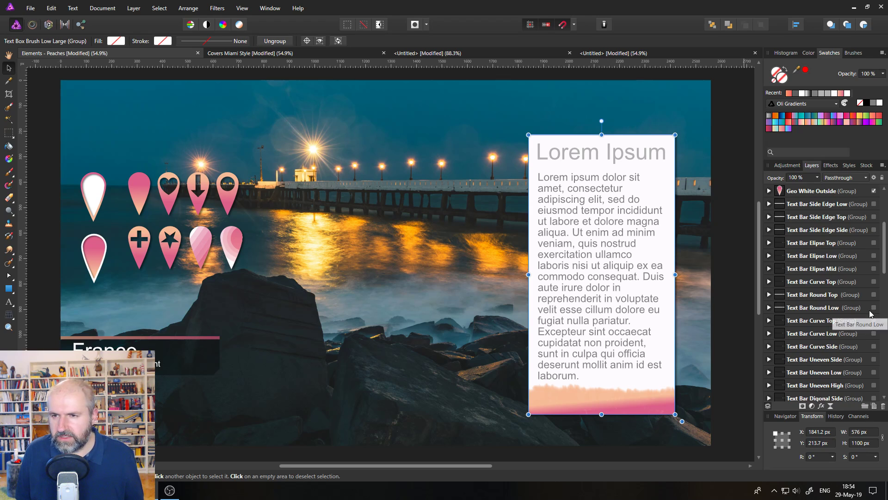
{"action": "left_click", "coordinate": [202, 343]}
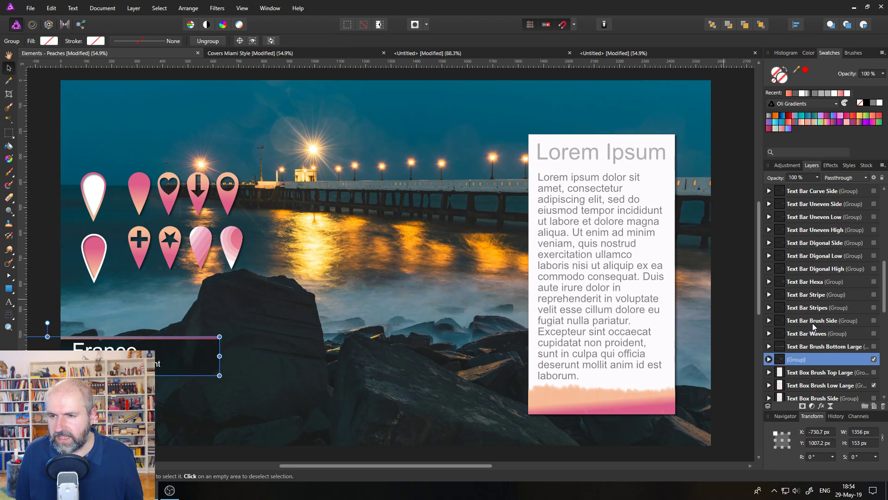
{"action": "left_click", "coordinate": [874, 359]}
{"action": "left_click", "coordinate": [873, 333]}
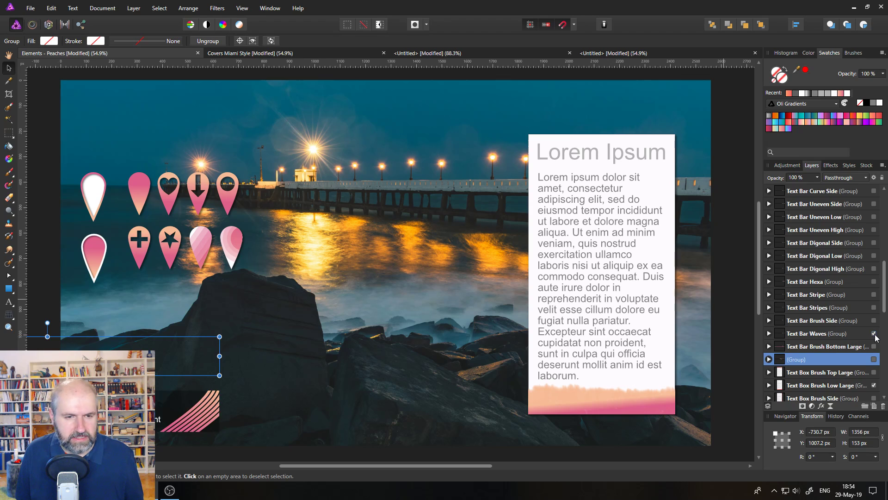
- Hide the Text Box Brush Low Large and Text Box Hexa High groups, then preview and hide Text Box Waves High
{"action": "left_click", "coordinate": [284, 340]}
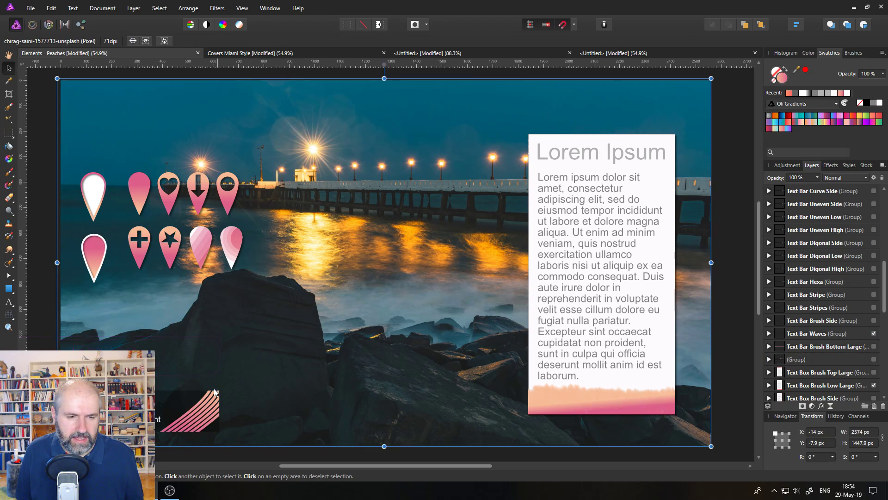
{"action": "scroll", "coordinate": [843, 299], "scroll_direction": "down", "scroll_amount": 5}
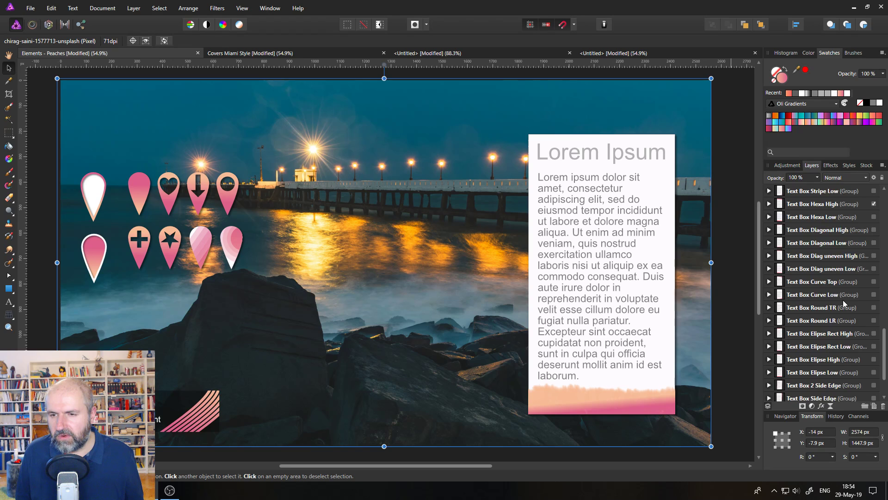
{"action": "scroll", "coordinate": [868, 337], "scroll_direction": "up", "scroll_amount": 4}
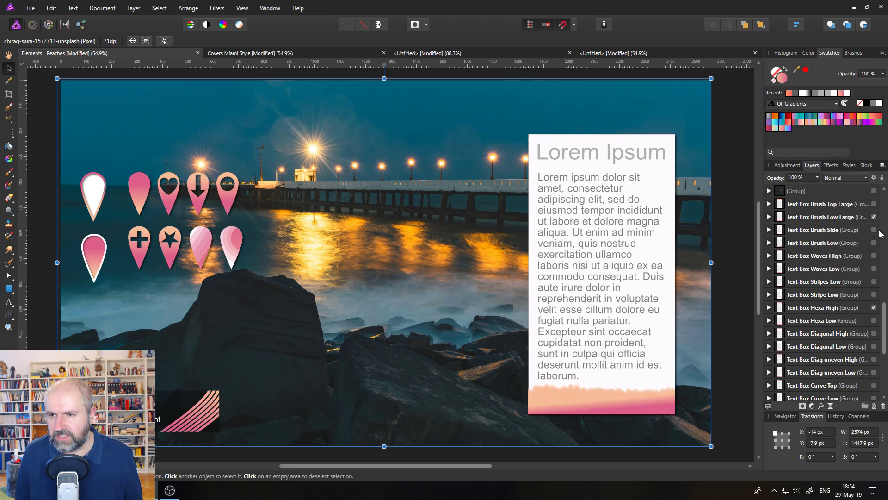
{"action": "left_click", "coordinate": [873, 217]}
{"action": "left_click", "coordinate": [873, 307]}
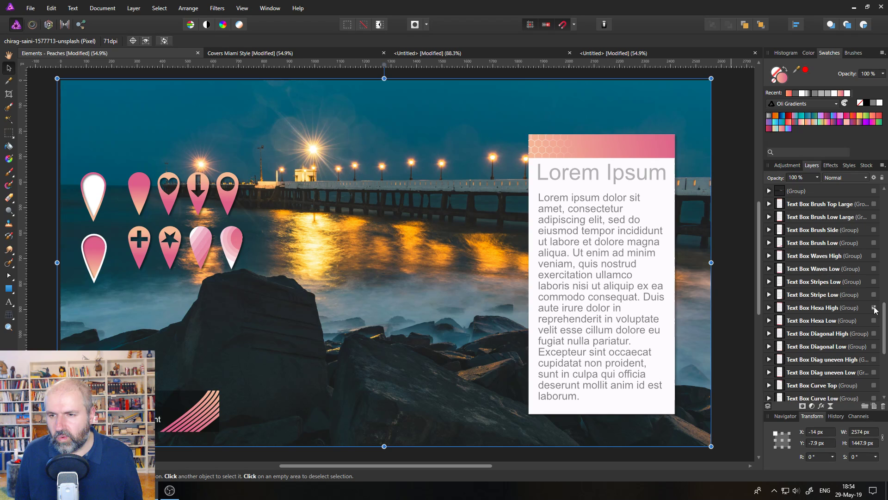
{"action": "left_click", "coordinate": [873, 256]}
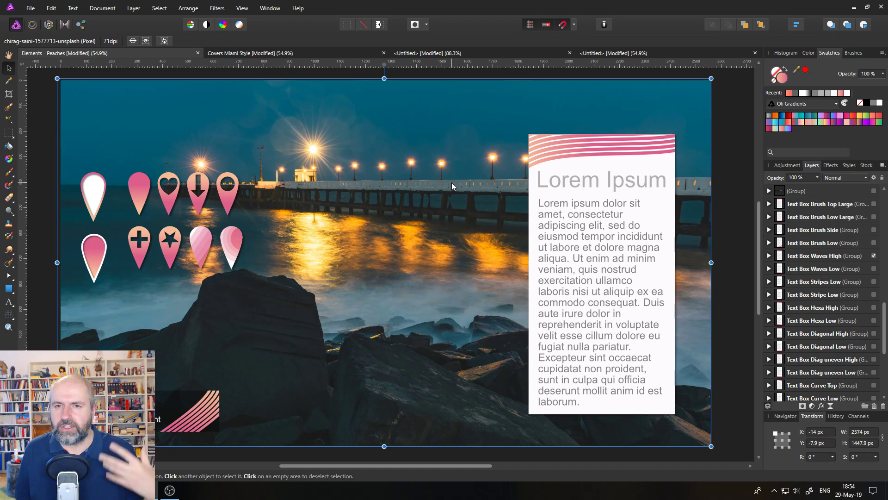
{"action": "left_click", "coordinate": [874, 256]}
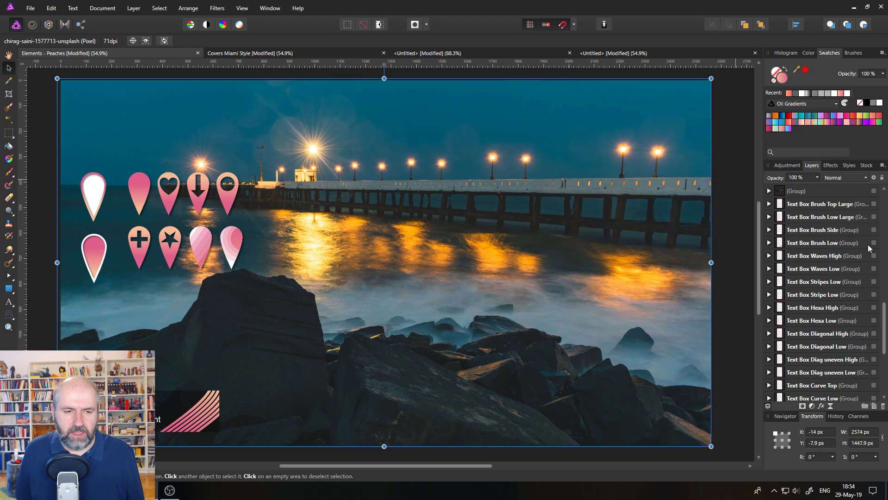
- Copy the Text Bar Waves group and paste it into the palm-tree design
{"action": "left_click_drag", "start_coordinate": [171, 398], "coordinate": [187, 370]}
{"action": "scroll", "coordinate": [840, 348], "scroll_direction": "down", "scroll_amount": 1}
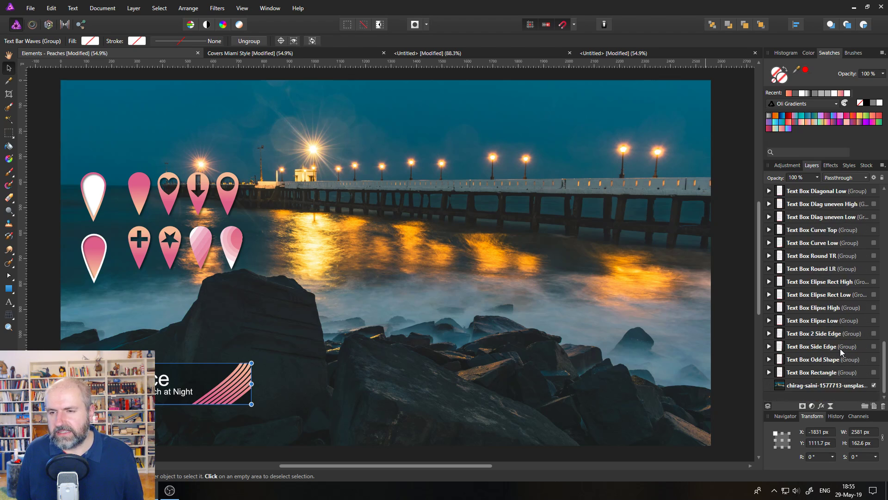
{"action": "scroll", "coordinate": [838, 348], "scroll_direction": "up", "scroll_amount": 4}
{"action": "scroll", "coordinate": [844, 350], "scroll_direction": "up", "scroll_amount": 2}
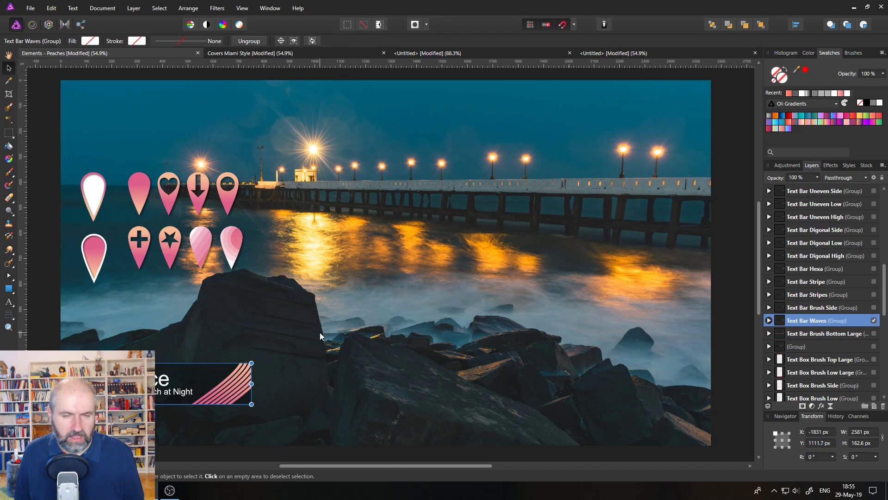
{"action": "left_click", "coordinate": [604, 54]}
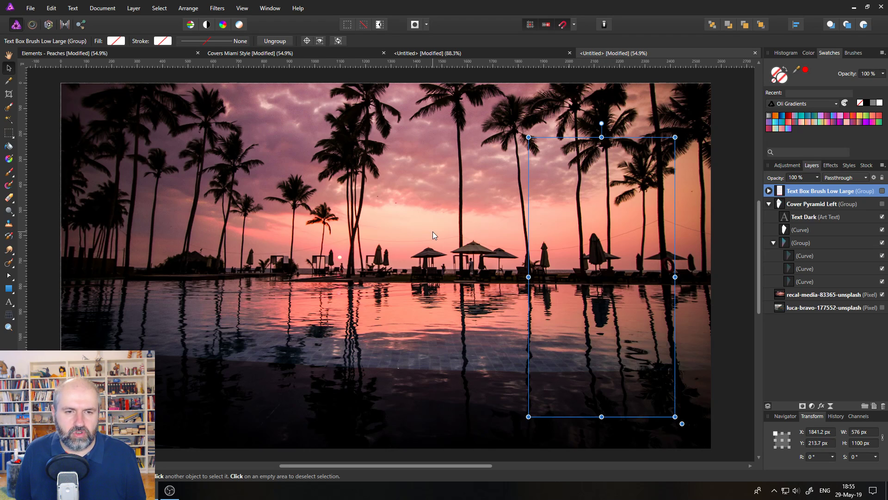
{"action": "key", "text": "ctrl+v"}
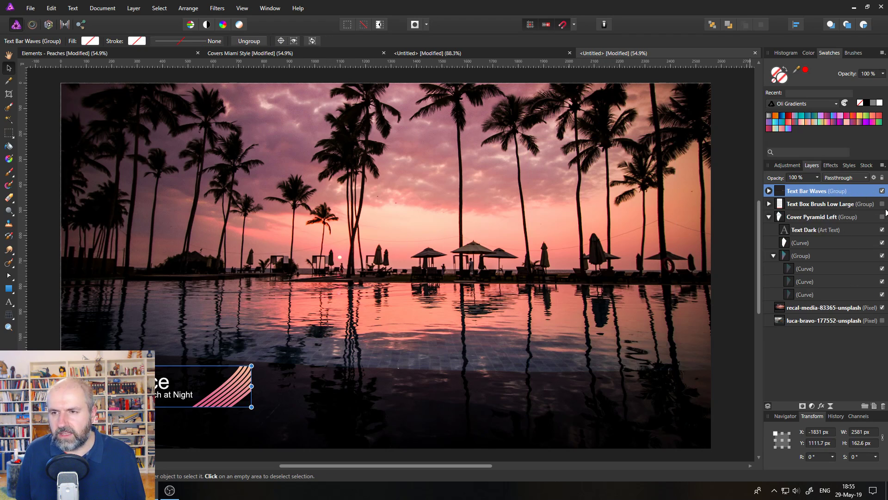
- Delete the Text Box Brush Low Large and Cover Pyramid Left groups from the palm-tree design
{"action": "left_click", "coordinate": [861, 204]}
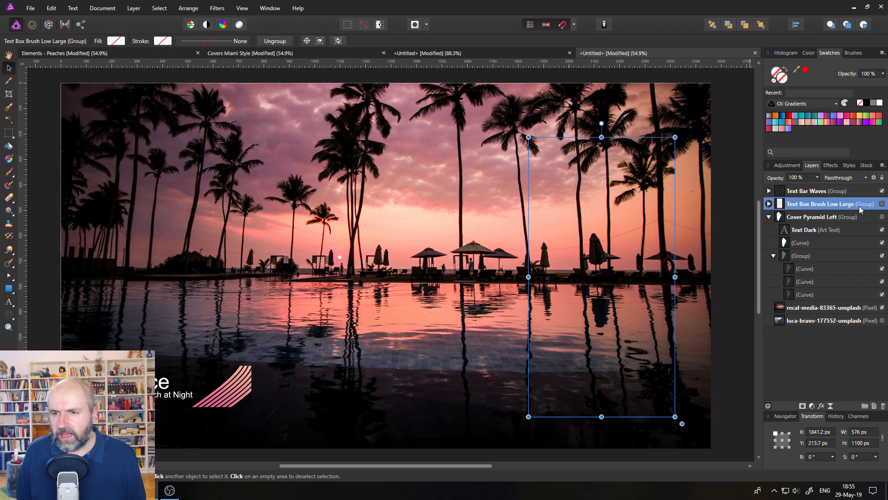
{"action": "left_click", "coordinate": [883, 406]}
{"action": "left_click", "coordinate": [884, 407]}
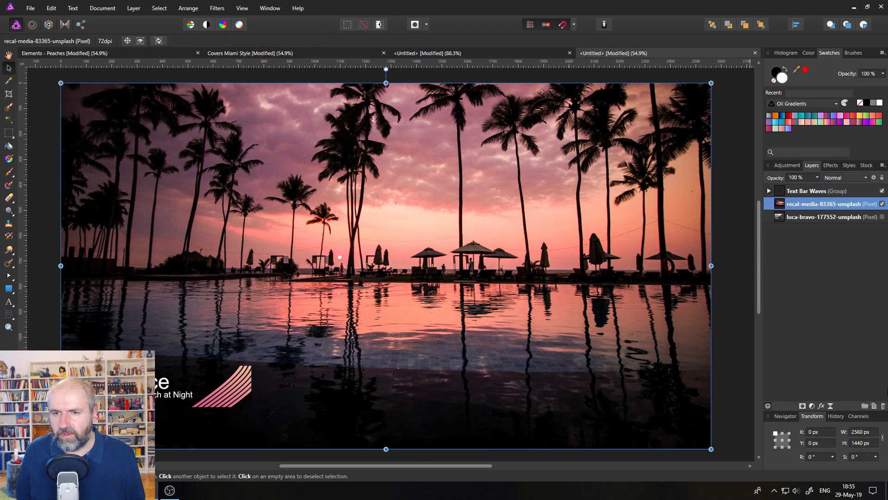
- Move the pasted text bar slightly lower and to the right near the image's lower-left corner
{"action": "left_click", "coordinate": [183, 383]}
{"action": "mouse_move", "coordinate": [191, 381]}
{"action": "left_mouse_down"}
{"action": "mouse_move", "coordinate": [213, 382]}
{"action": "mouse_move", "coordinate": [199, 393]}
{"action": "left_mouse_up"}
{"action": "left_click", "coordinate": [413, 369]}
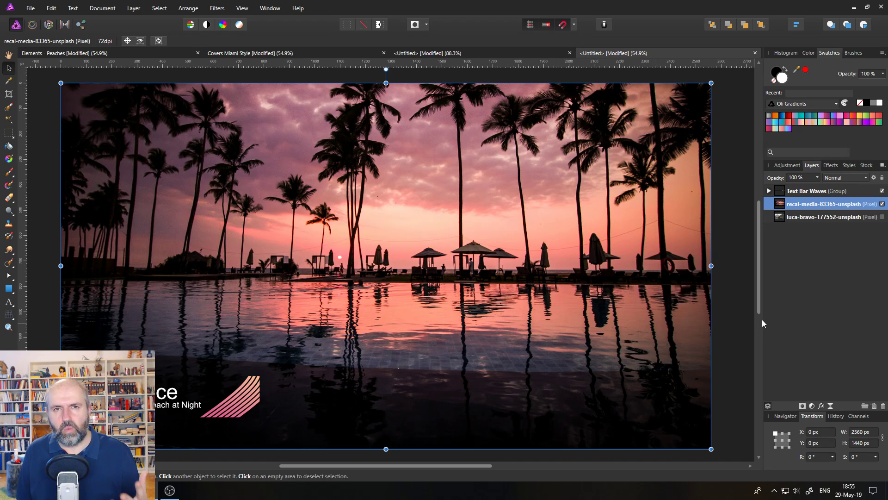
- Expand the Text Bar Waves and Background groups and show the Background White layer
{"action": "left_click", "coordinate": [769, 191]}
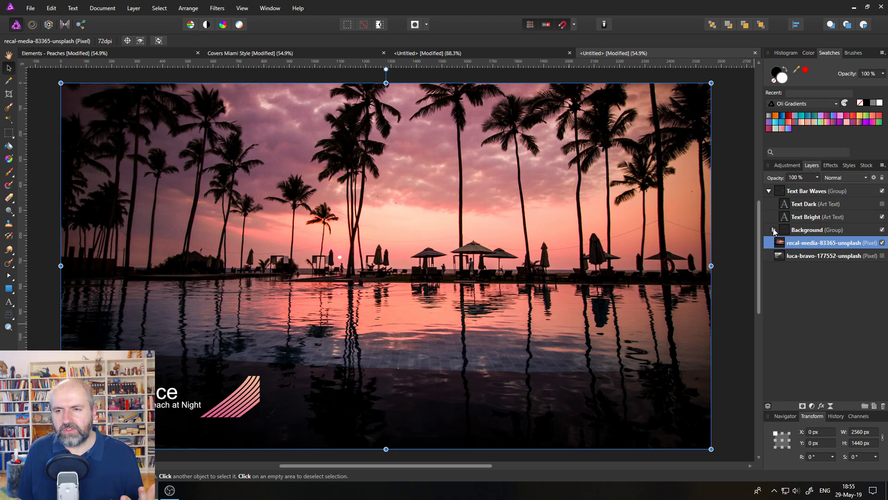
{"action": "left_click", "coordinate": [773, 230]}
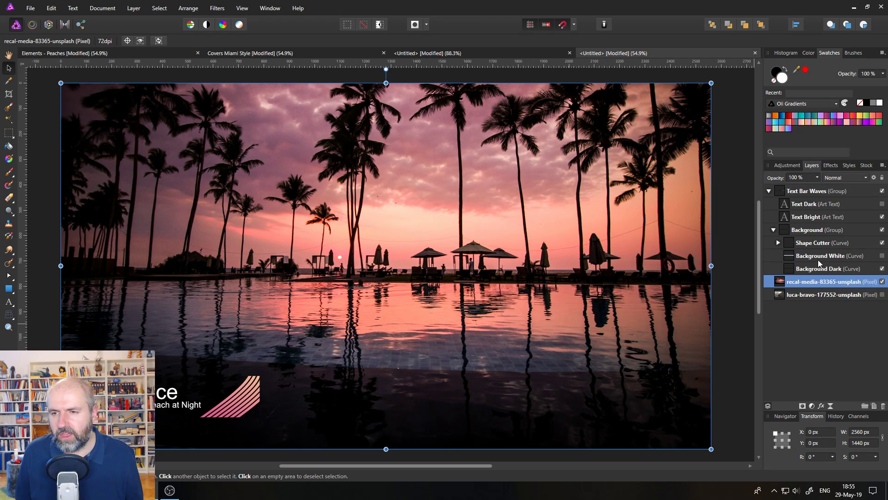
{"action": "left_click", "coordinate": [882, 256]}
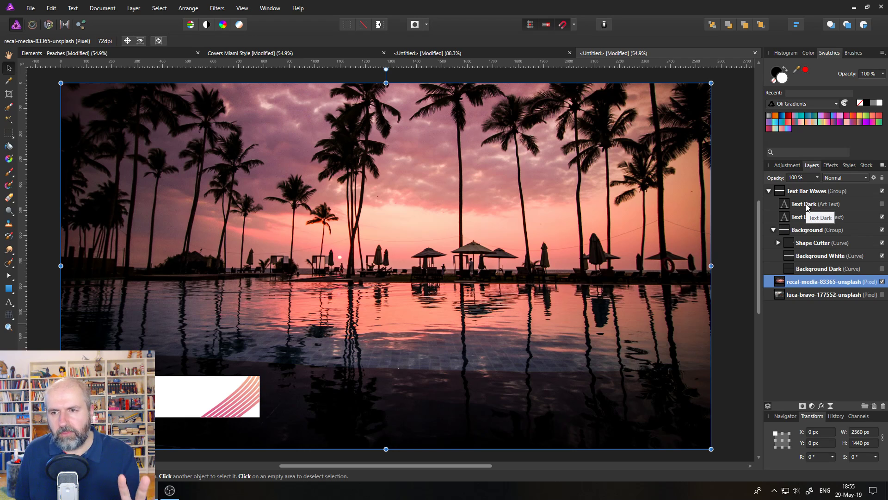
- Hide the Text Bright layer and show the Text Dark layer in the text bar
{"action": "left_click", "coordinate": [882, 217]}
{"action": "left_click", "coordinate": [882, 203]}
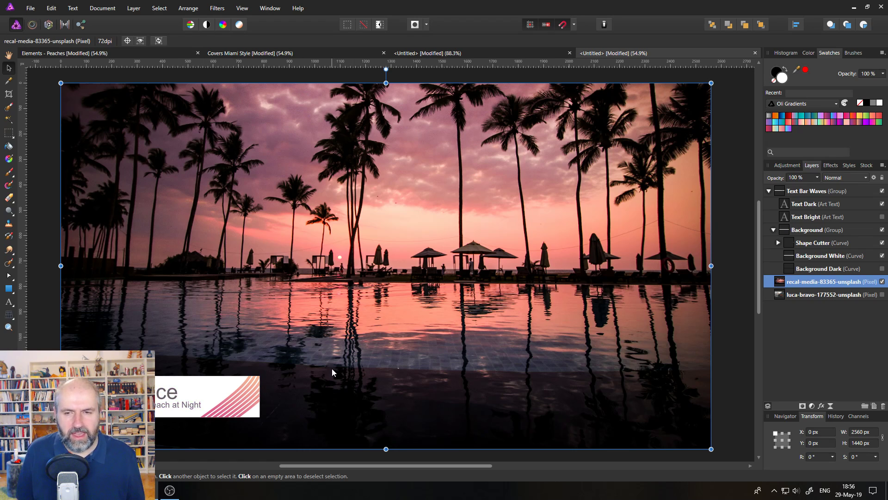
- Move the Text Dark text slightly left within the white bar
{"action": "left_click", "coordinate": [784, 207]}
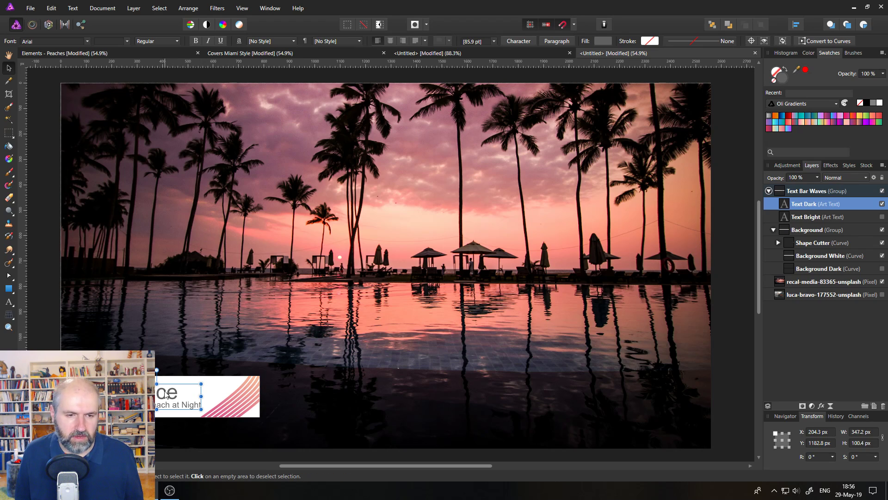
{"action": "left_click_drag", "start_coordinate": [160, 394], "coordinate": [135, 394]}
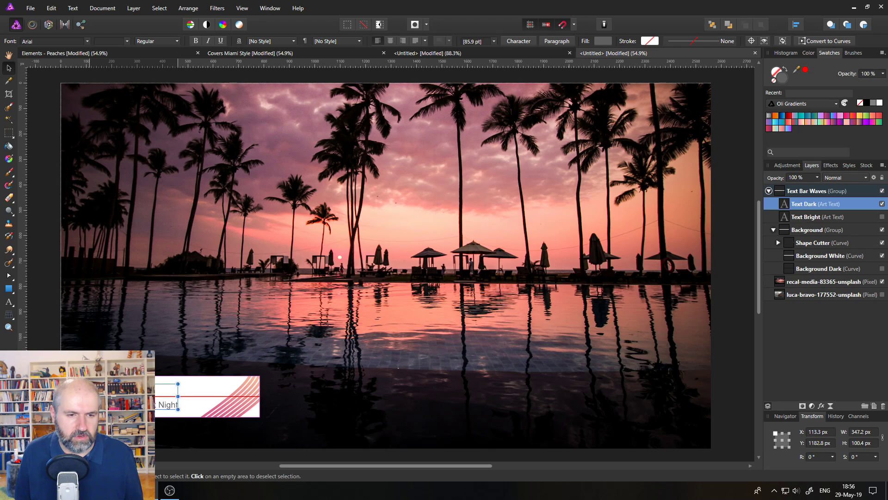
{"action": "left_click", "coordinate": [194, 346]}
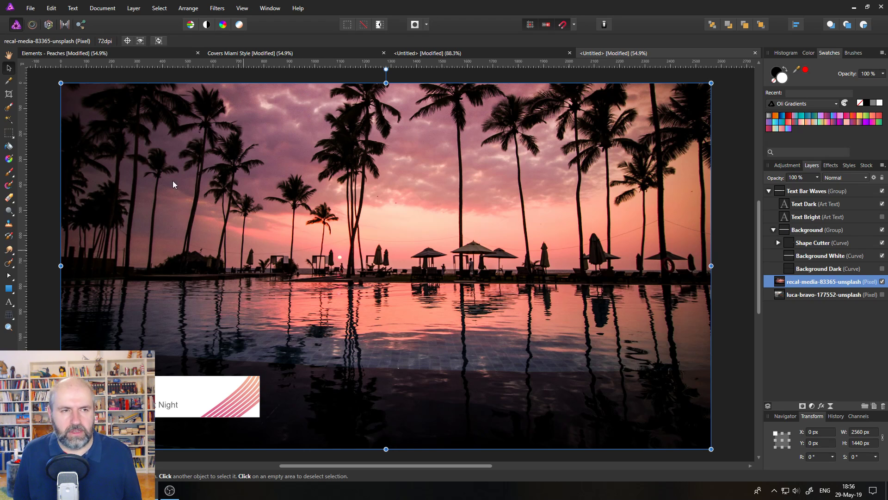
- Move the Text Bar Waves group up to the middle of the image, spanning its width
{"action": "left_click", "coordinate": [780, 193]}
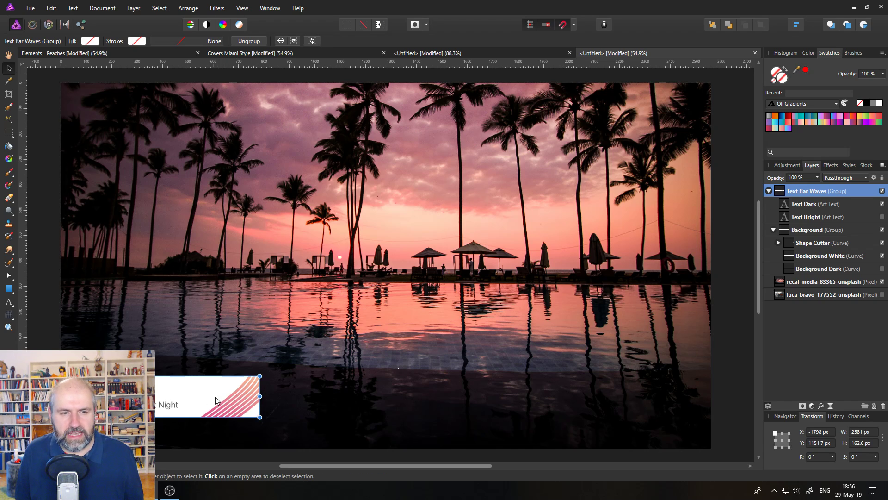
{"action": "left_click_drag", "start_coordinate": [215, 396], "coordinate": [665, 259]}
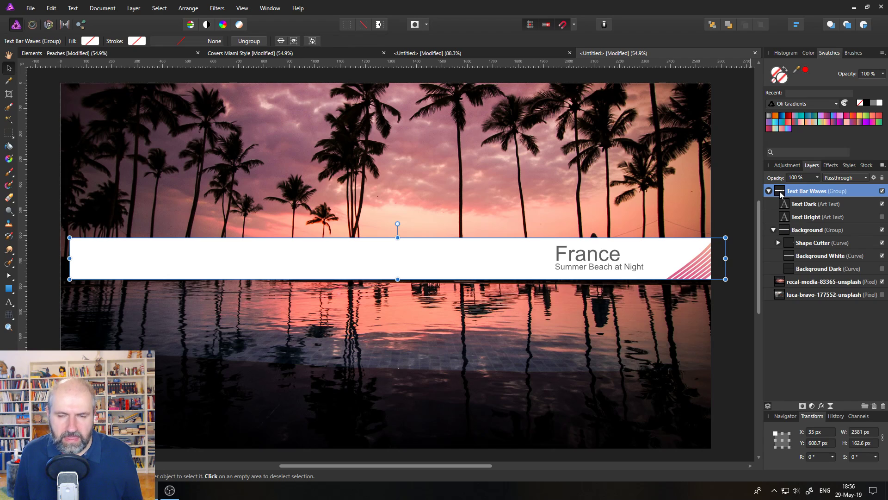
- Flip the Text Bar Waves group horizontally, then flip the Text Dark text back so it reads normally
{"action": "left_click", "coordinate": [189, 8]}
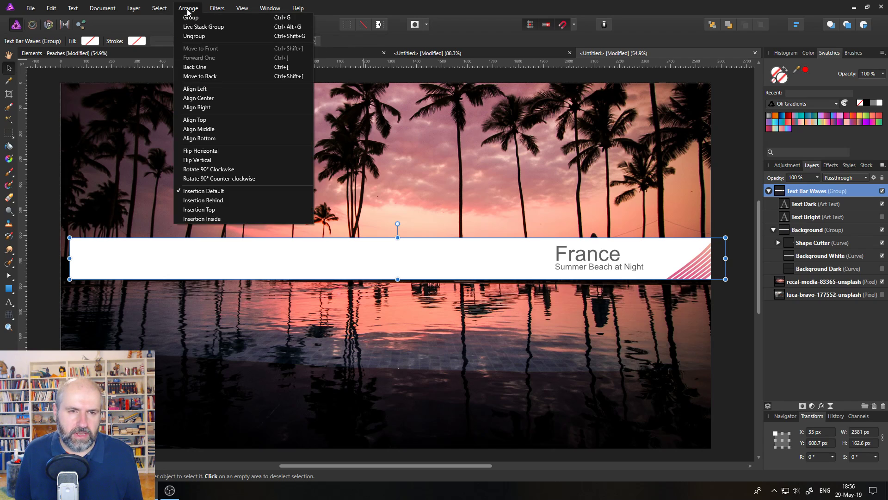
{"action": "left_click", "coordinate": [244, 152]}
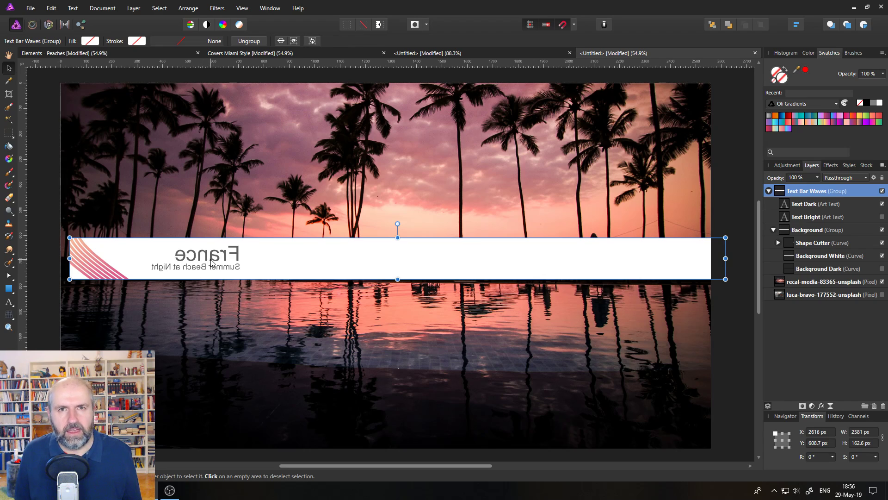
{"action": "left_click", "coordinate": [810, 209]}
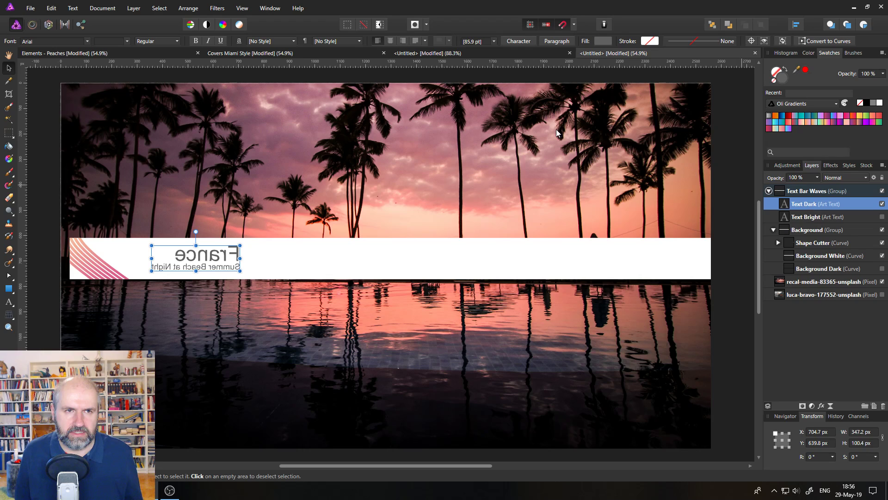
{"action": "left_click", "coordinate": [195, 8]}
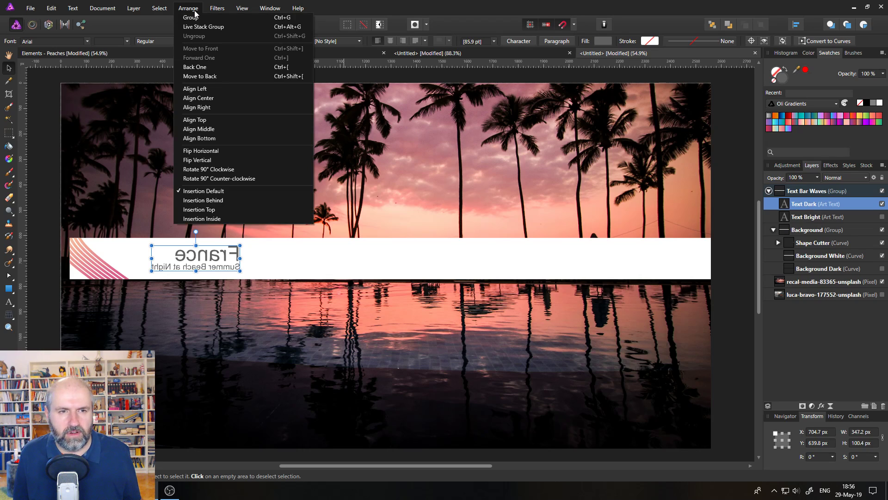
{"action": "left_click", "coordinate": [223, 150]}
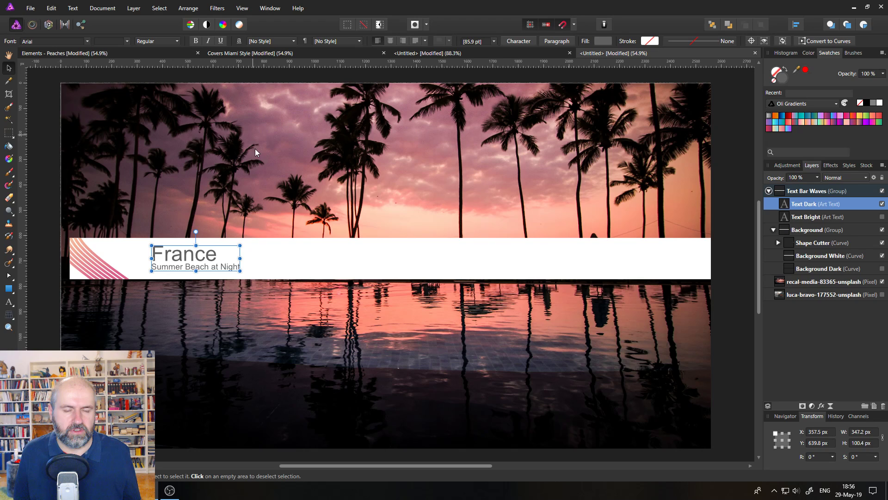
{"action": "left_click", "coordinate": [44, 118]}
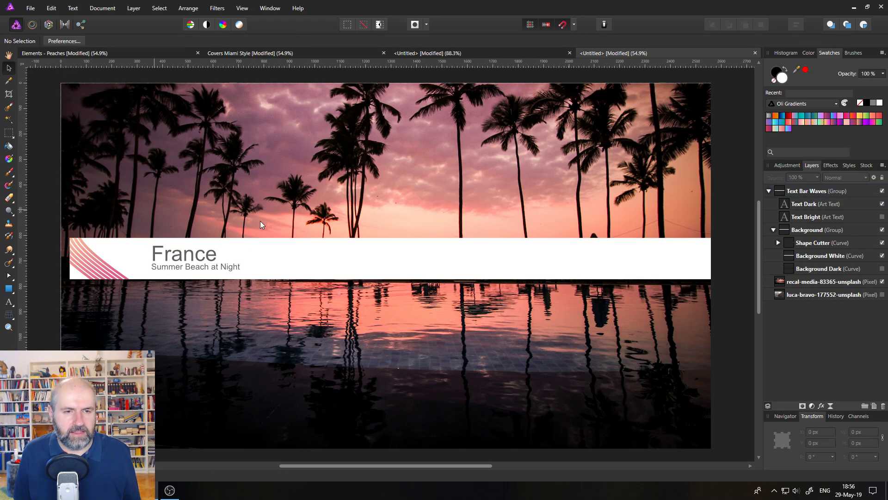
- Move the text bar to the upper-right area of the image
{"action": "left_click", "coordinate": [284, 249]}
{"action": "left_click_drag", "start_coordinate": [236, 248], "coordinate": [674, 123]}
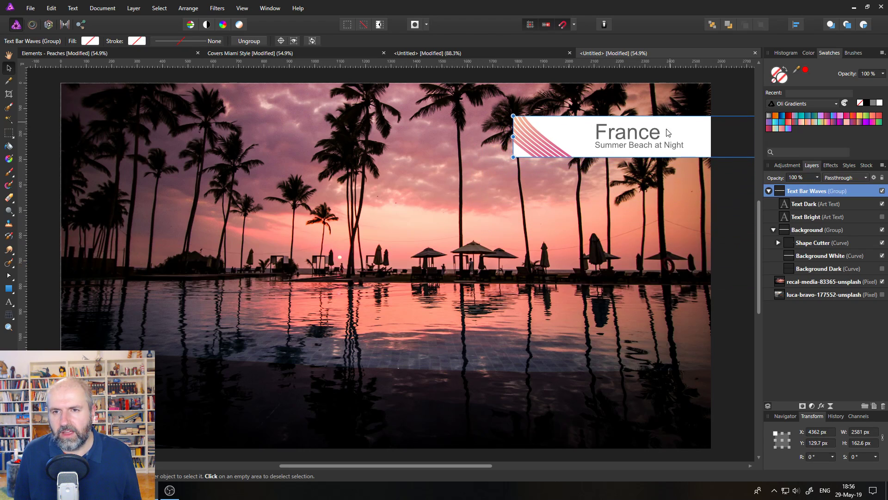
{"action": "left_click", "coordinate": [635, 265]}
{"action": "left_click", "coordinate": [729, 315]}
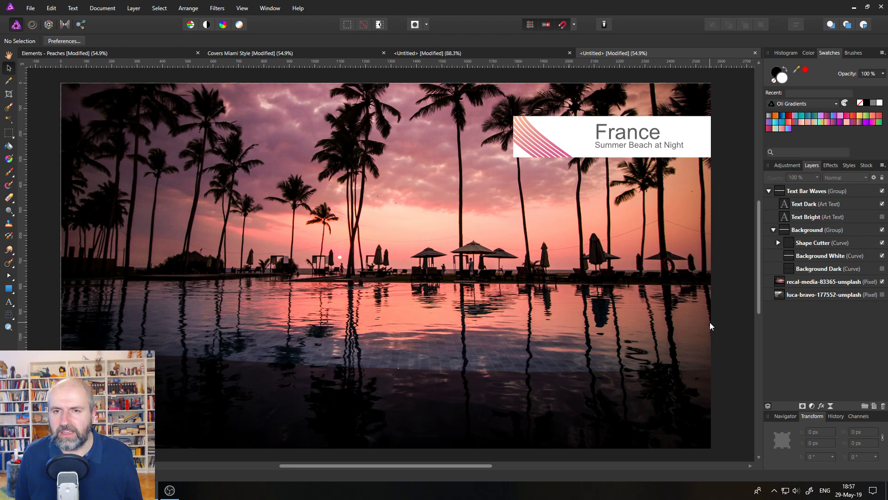
- Rotate and resize the stripes group inside Shape Cutter to change the bar's stripe pattern
{"action": "left_click", "coordinate": [778, 243]}
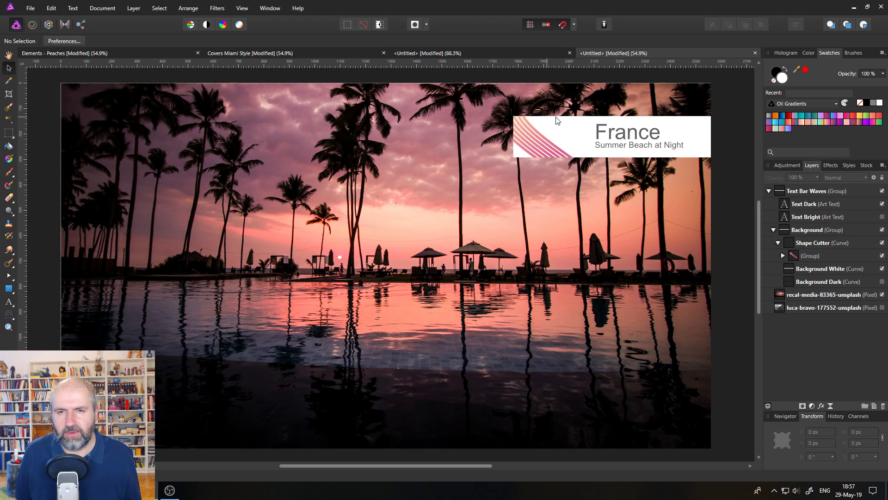
{"action": "left_click", "coordinate": [793, 258]}
{"action": "left_click_drag", "start_coordinate": [548, 149], "coordinate": [550, 141]}
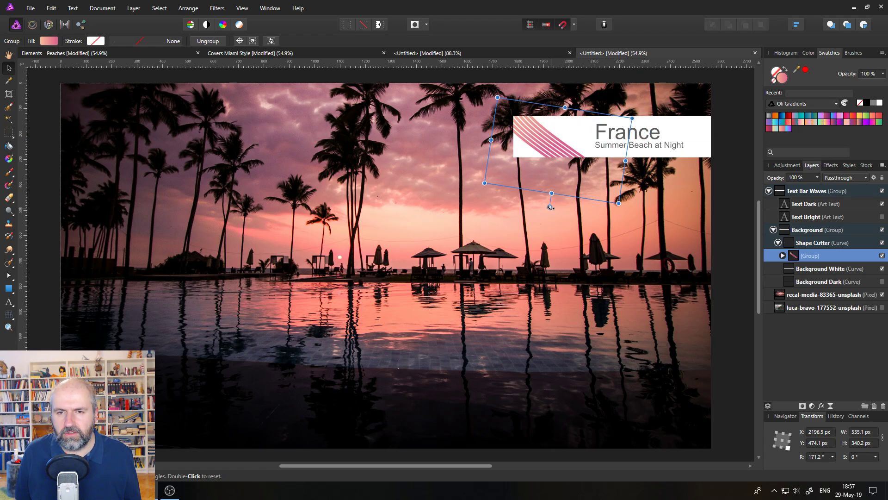
{"action": "left_click_drag", "start_coordinate": [550, 207], "coordinate": [517, 190]}
{"action": "left_click_drag", "start_coordinate": [573, 230], "coordinate": [594, 381]}
{"action": "left_click_drag", "start_coordinate": [573, 184], "coordinate": [553, 165]}
{"action": "left_click", "coordinate": [723, 194]}
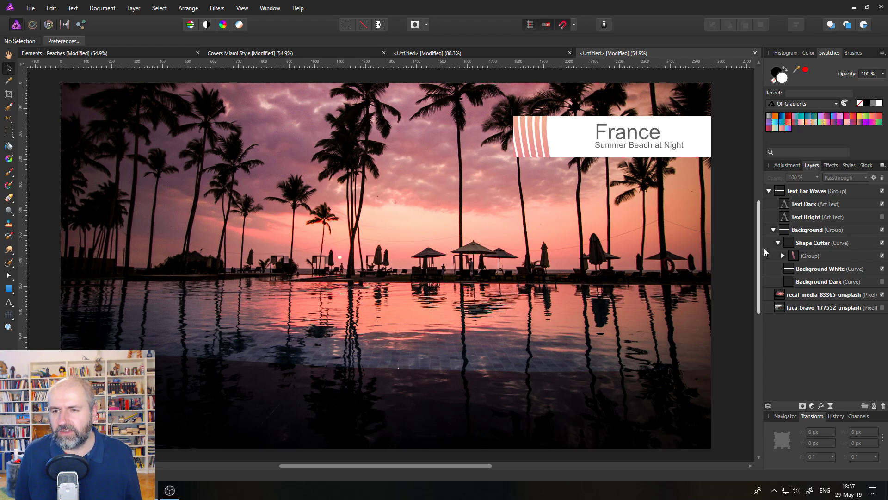
- Set the stripes gradient's start stop to a light blue-violet using the HSL Color Wheel
{"action": "left_click", "coordinate": [795, 258]}
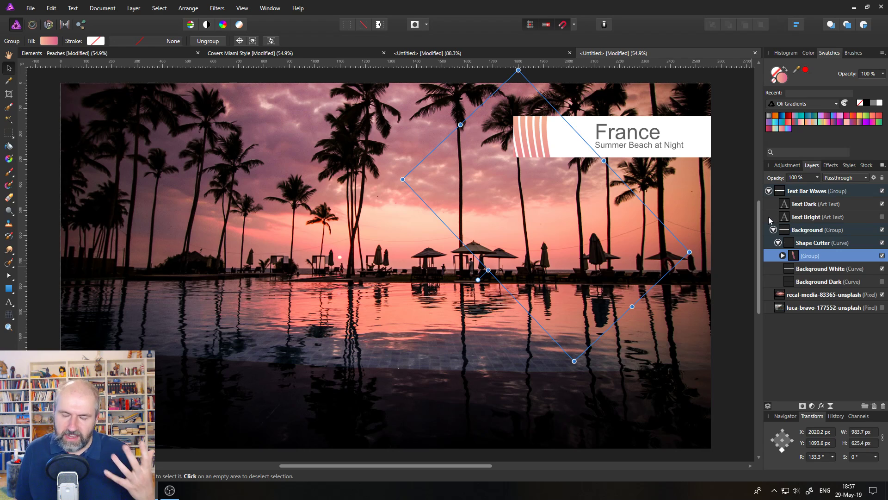
{"action": "left_click", "coordinate": [51, 42]}
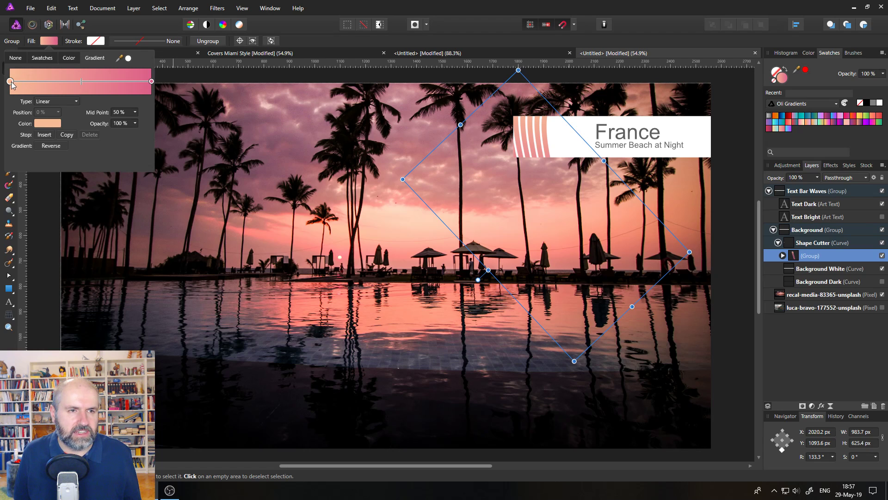
{"action": "left_click", "coordinate": [10, 81]}
{"action": "left_click", "coordinate": [48, 124]}
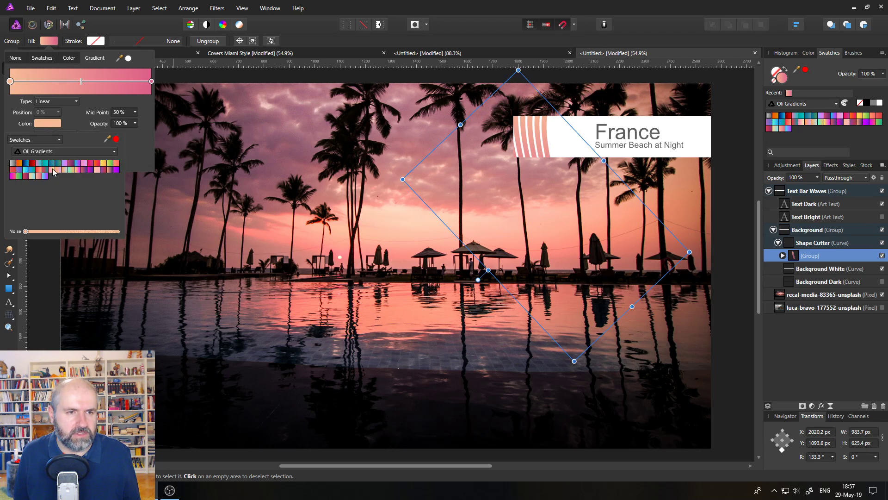
{"action": "left_click", "coordinate": [34, 140]}
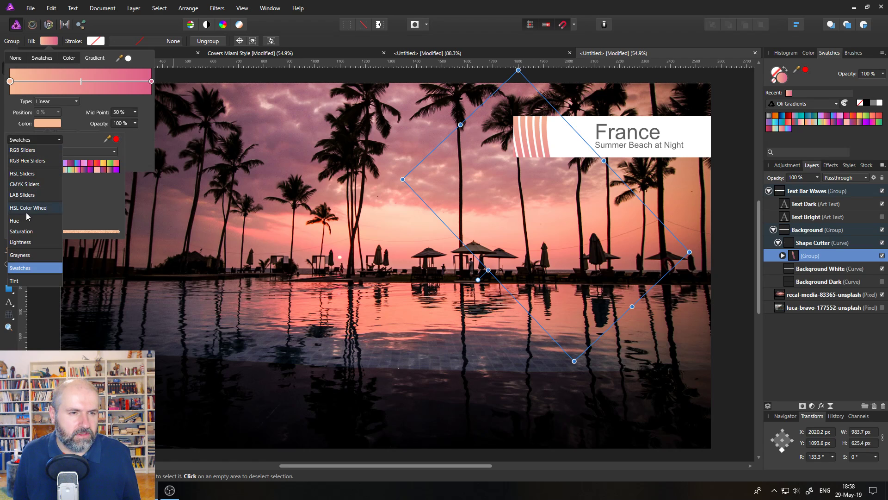
{"action": "left_click", "coordinate": [28, 208]}
{"action": "left_click", "coordinate": [44, 159]}
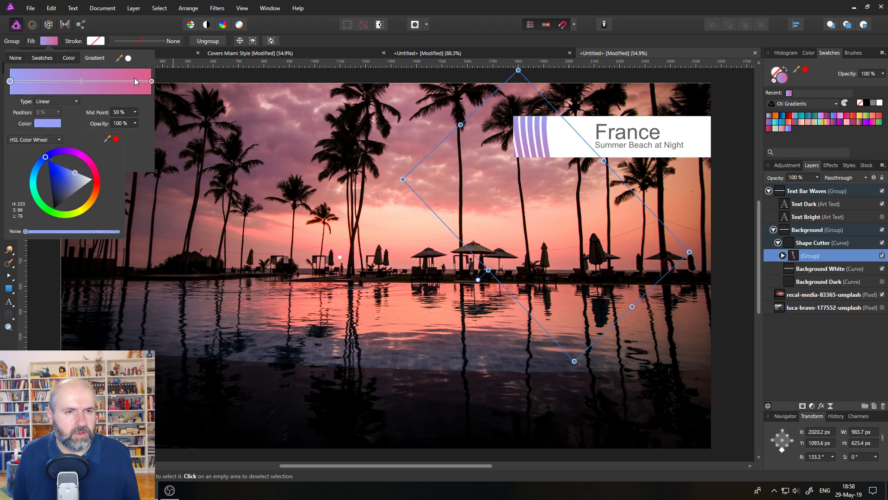
- Set the stripes gradient's end stop to a dark crimson
{"action": "left_click", "coordinate": [152, 82]}
{"action": "left_click", "coordinate": [59, 124]}
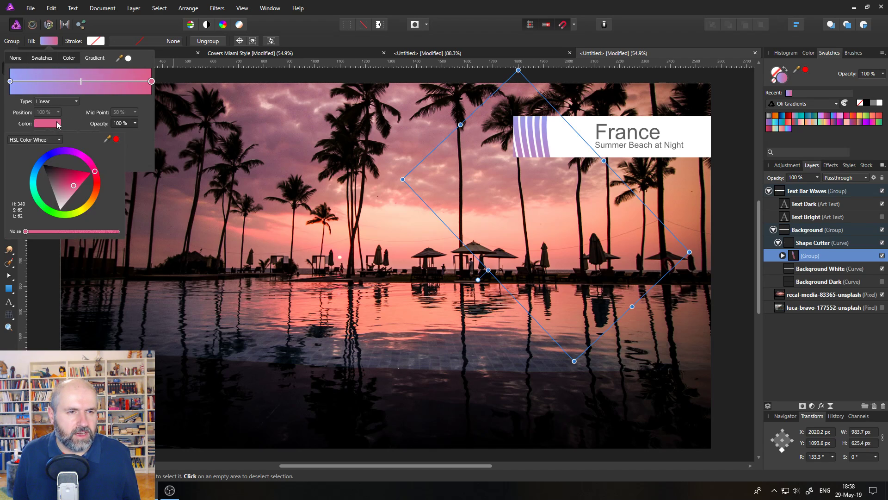
{"action": "left_click", "coordinate": [85, 212]}
{"action": "mouse_move", "coordinate": [85, 212]}
{"action": "left_mouse_down"}
{"action": "mouse_move", "coordinate": [99, 183]}
{"action": "mouse_move", "coordinate": [88, 157]}
{"action": "mouse_move", "coordinate": [78, 214]}
{"action": "mouse_move", "coordinate": [34, 184]}
{"action": "mouse_move", "coordinate": [92, 202]}
{"action": "mouse_move", "coordinate": [95, 172]}
{"action": "mouse_move", "coordinate": [83, 158]}
{"action": "mouse_move", "coordinate": [63, 154]}
{"action": "mouse_move", "coordinate": [86, 160]}
{"action": "mouse_move", "coordinate": [97, 175]}
{"action": "mouse_move", "coordinate": [72, 185]}
{"action": "mouse_move", "coordinate": [71, 168]}
{"action": "left_mouse_up"}
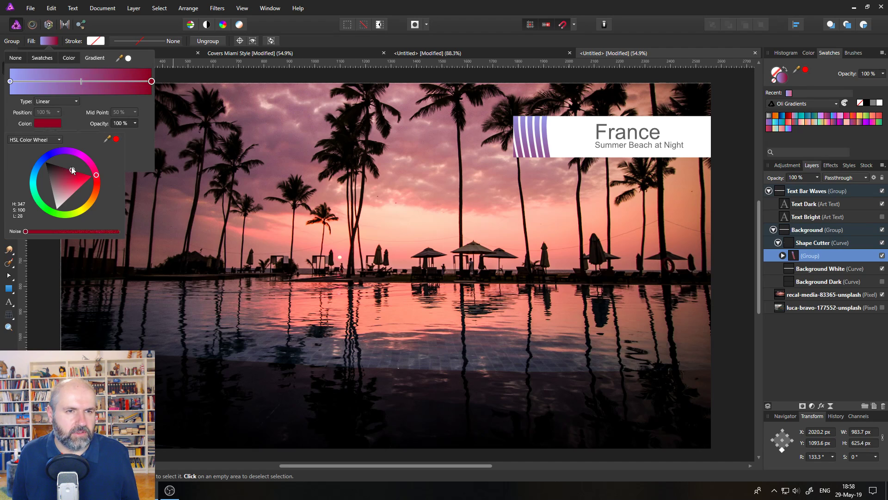
{"action": "left_click", "coordinate": [50, 41]}
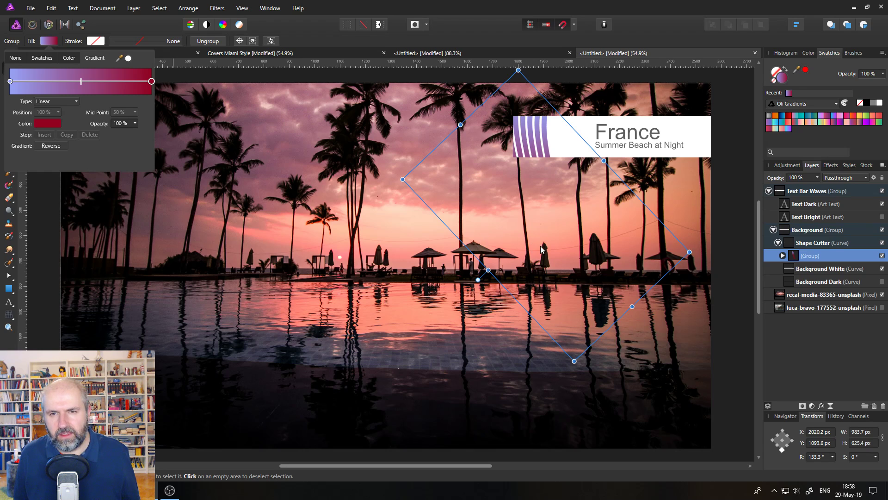
- Nudge the stripes group slightly upward within the bar
{"action": "left_click_drag", "start_coordinate": [542, 249], "coordinate": [537, 224]}
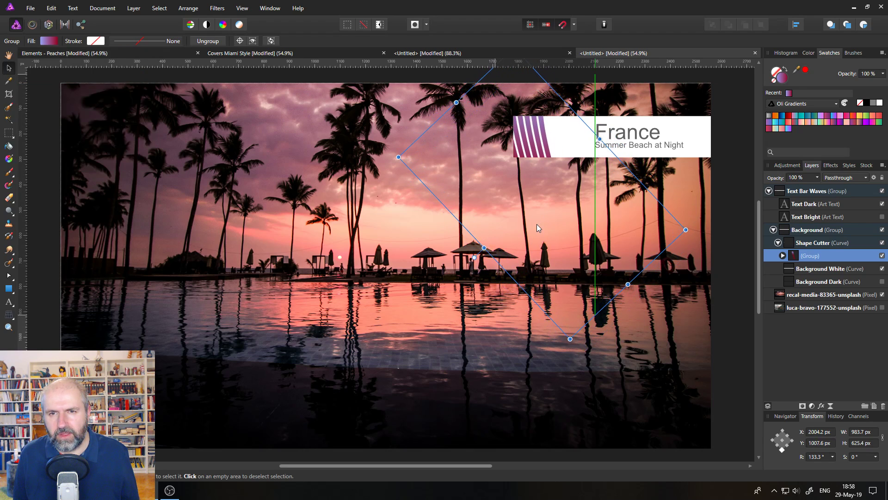
{"action": "left_click", "coordinate": [737, 296]}
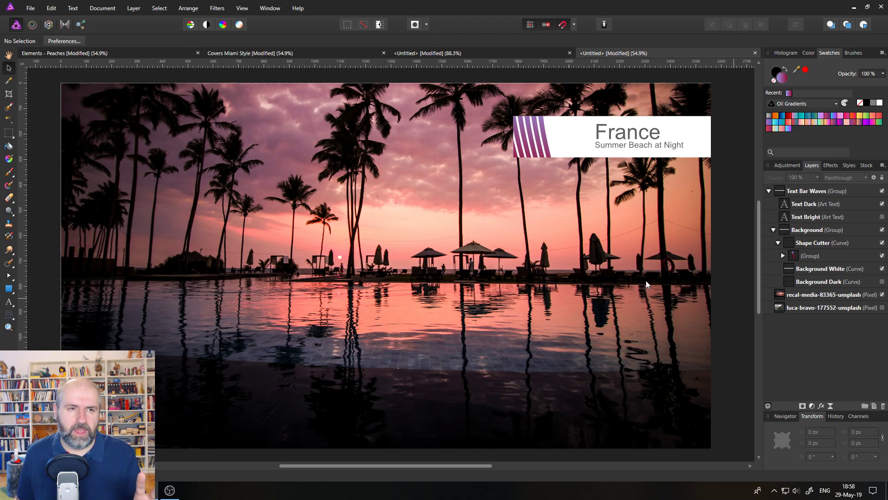
- Switch through the Elements - Peaches document to the Covers Miami Style document
{"action": "left_click", "coordinate": [105, 54]}
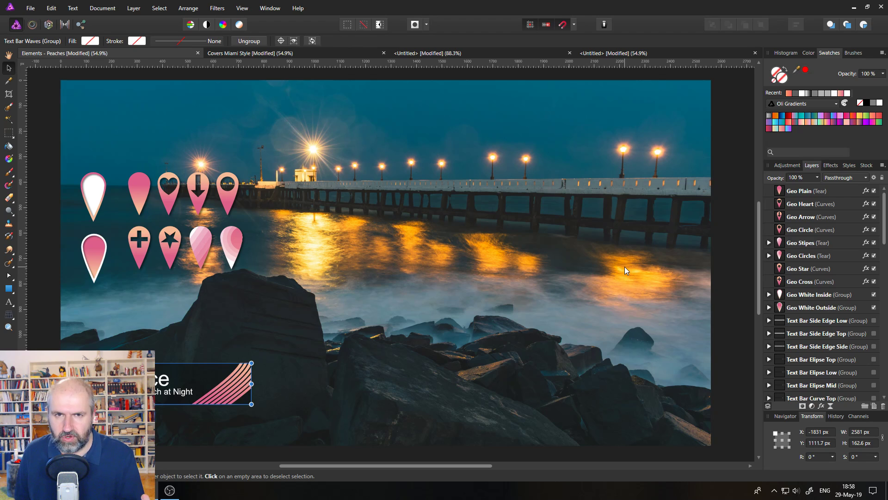
{"action": "left_click", "coordinate": [338, 53]}
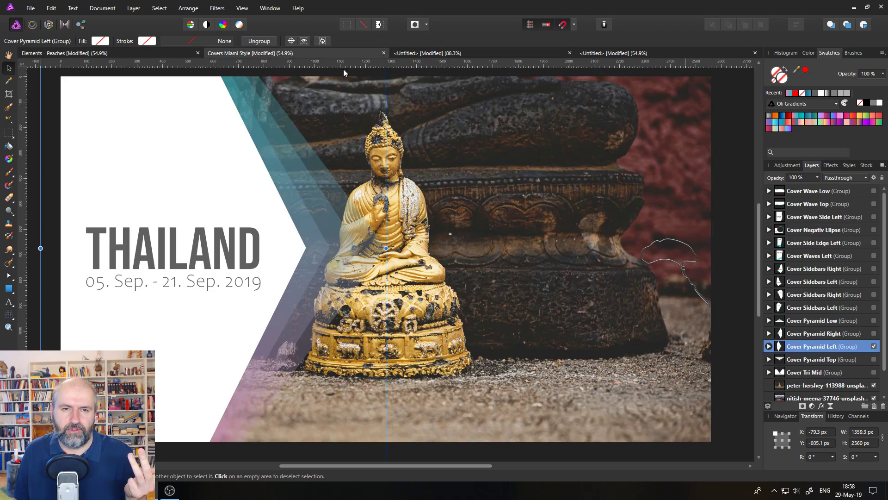